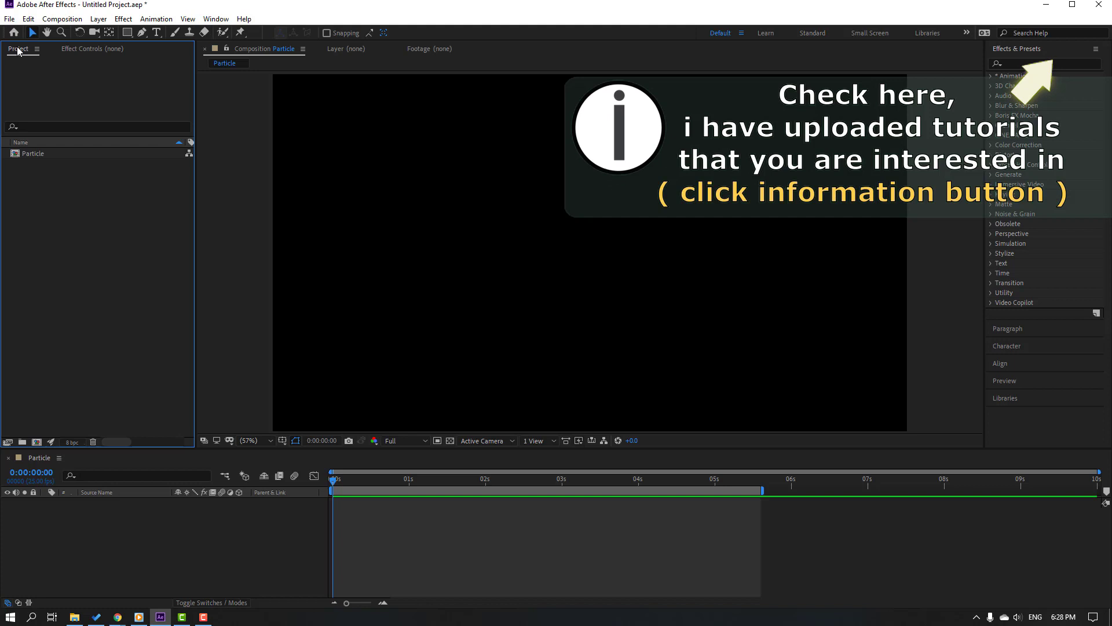
Step: Import Logo.ai from the Logo folder as merged footage
{"action": "right_click", "coordinate": [63, 197]}
{"action": "mouse_move", "coordinate": [118, 256]}
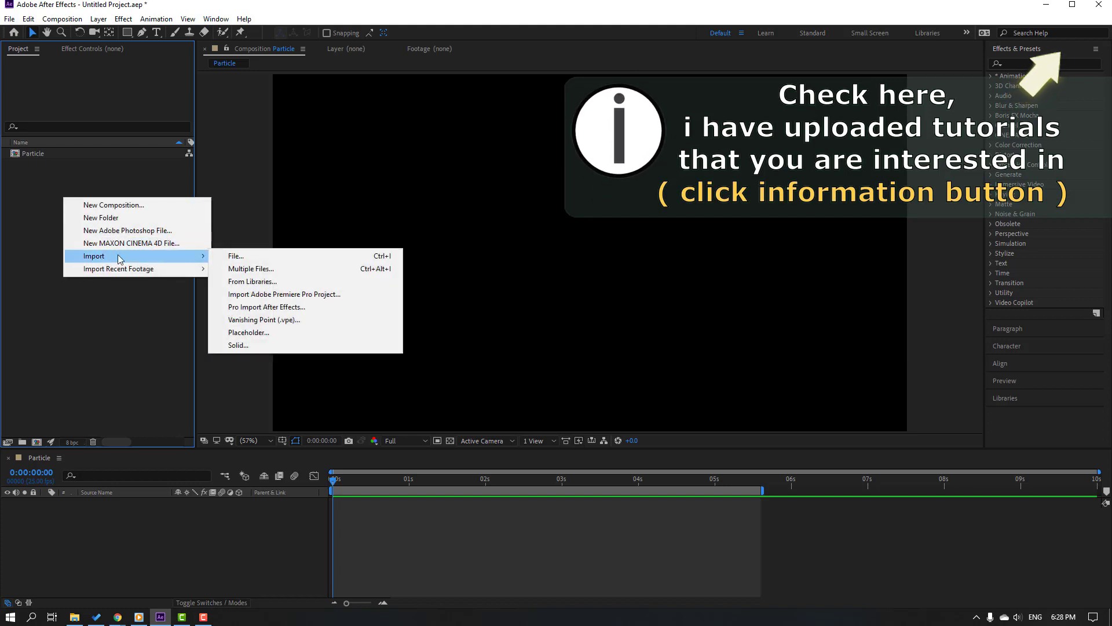
{"action": "left_click", "coordinate": [361, 258]}
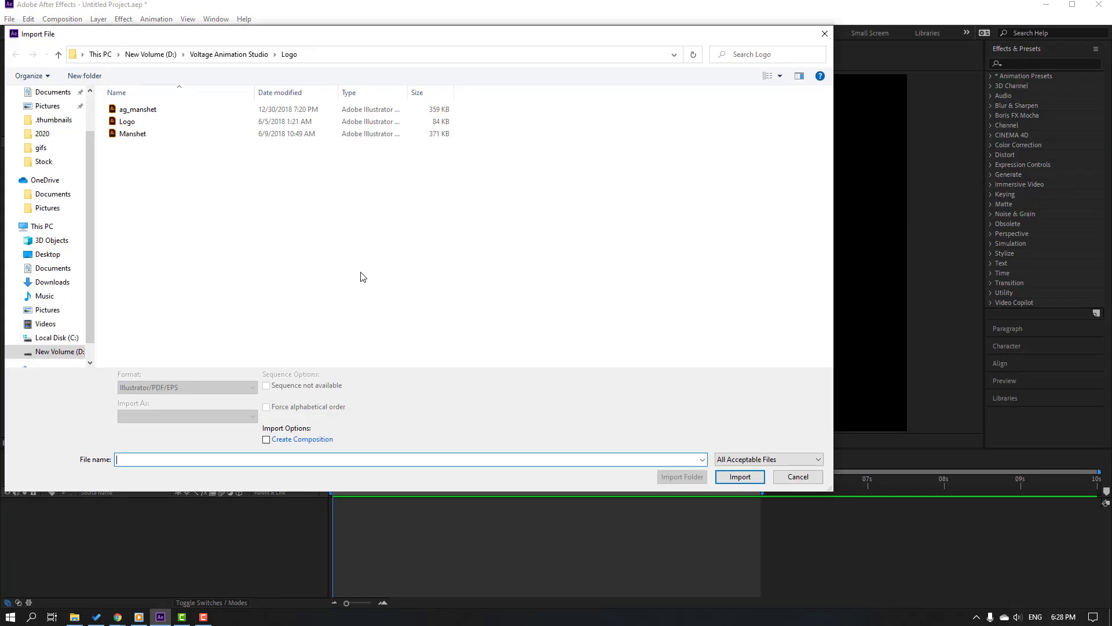
{"action": "left_click", "coordinate": [132, 122]}
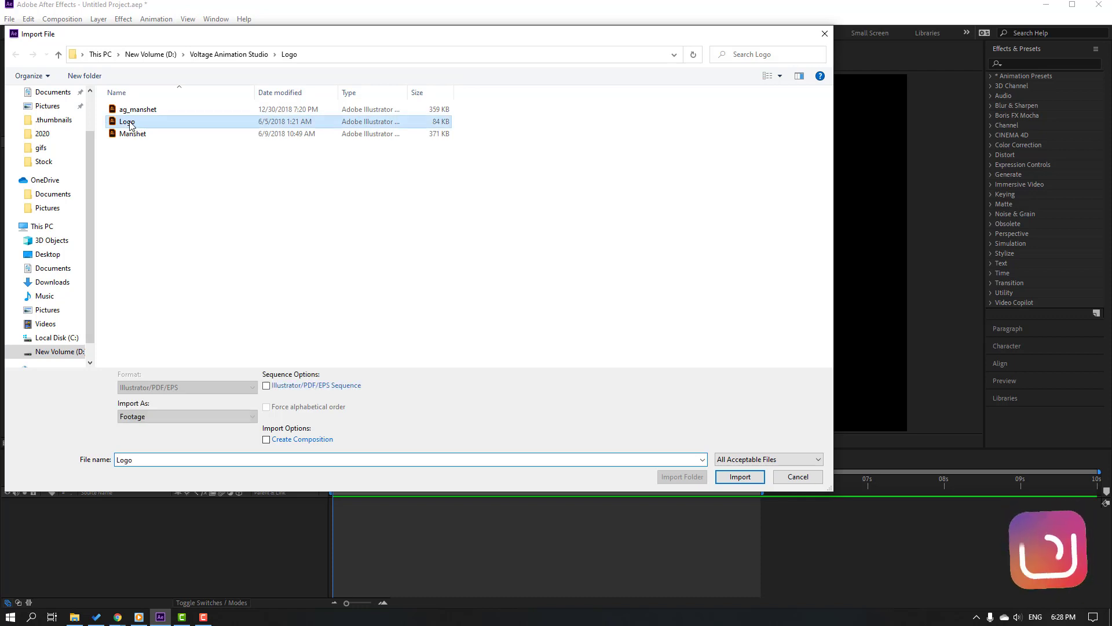
{"action": "left_click", "coordinate": [132, 416]}
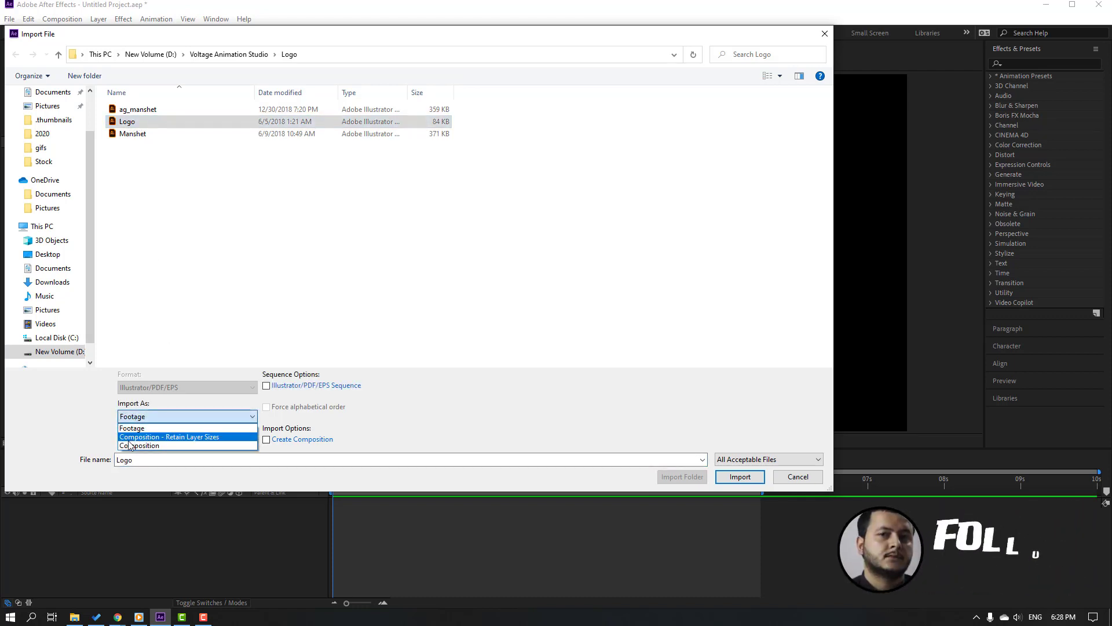
{"action": "left_click", "coordinate": [185, 429]}
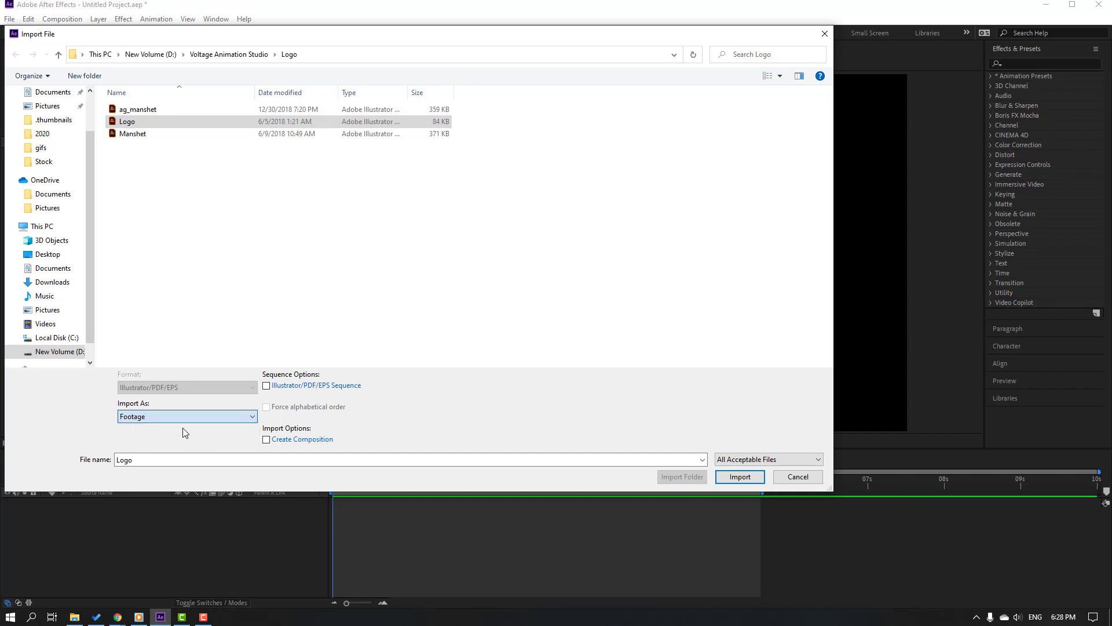
{"action": "left_click", "coordinate": [739, 477]}
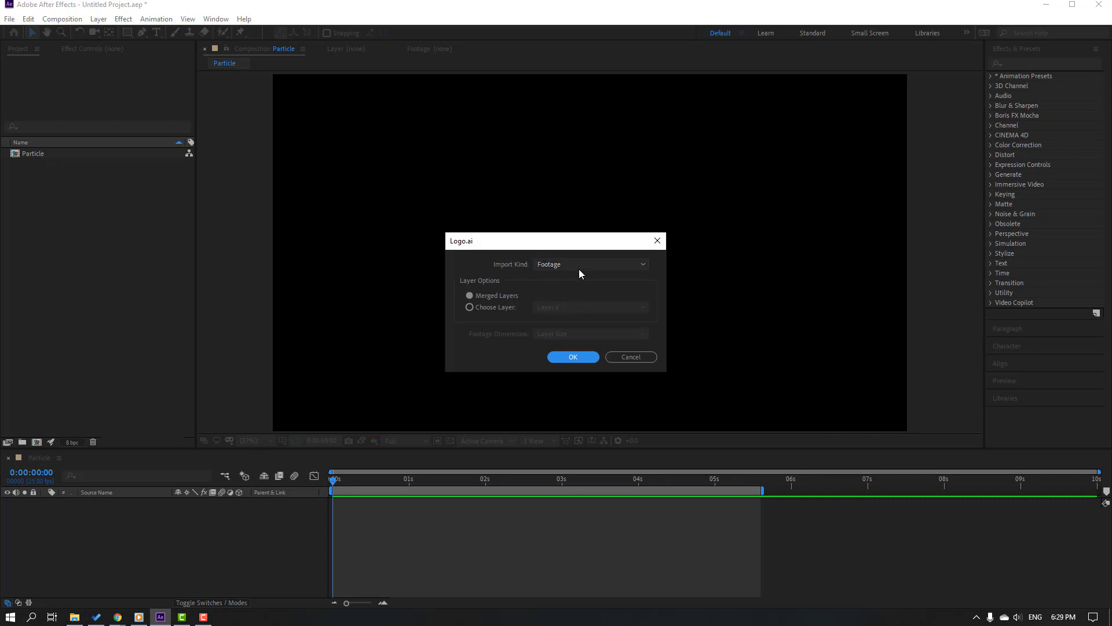
{"action": "left_click", "coordinate": [579, 264]}
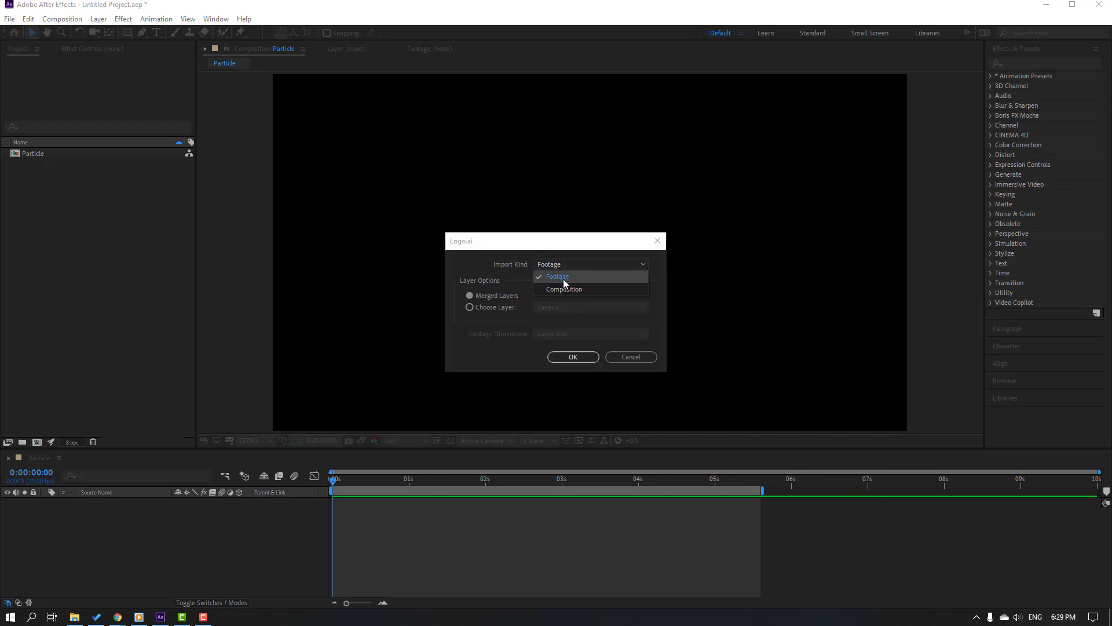
{"action": "left_click", "coordinate": [583, 358]}
Step: Add Logo.ai to the Particle composition and scale it to 31%
{"action": "left_click", "coordinate": [33, 154]}
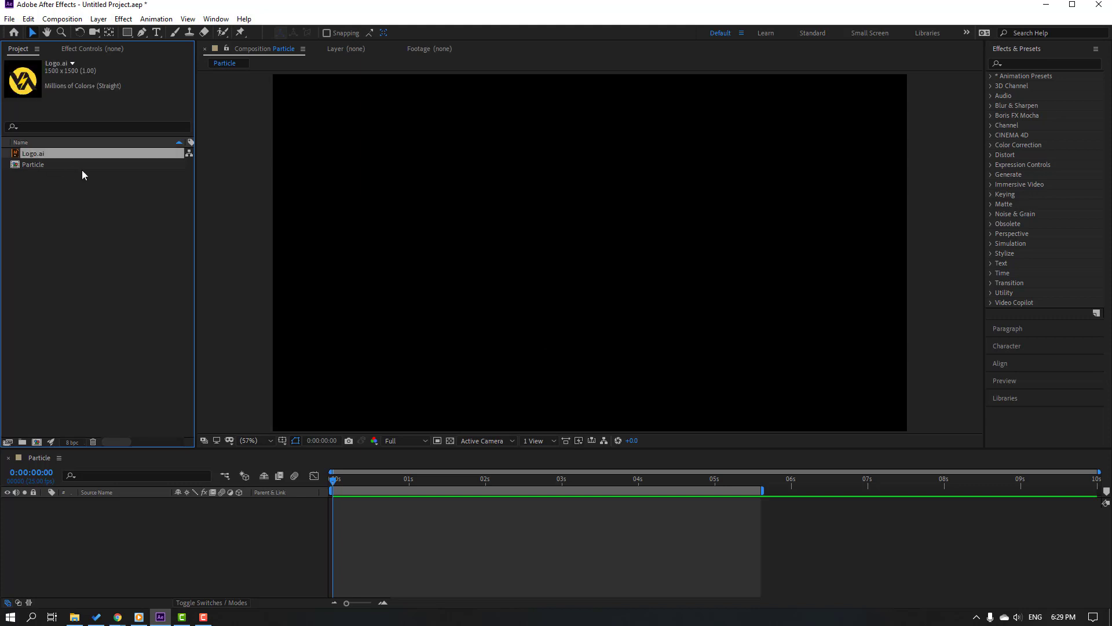
{"action": "left_click_drag", "start_coordinate": [32, 155], "coordinate": [88, 536]}
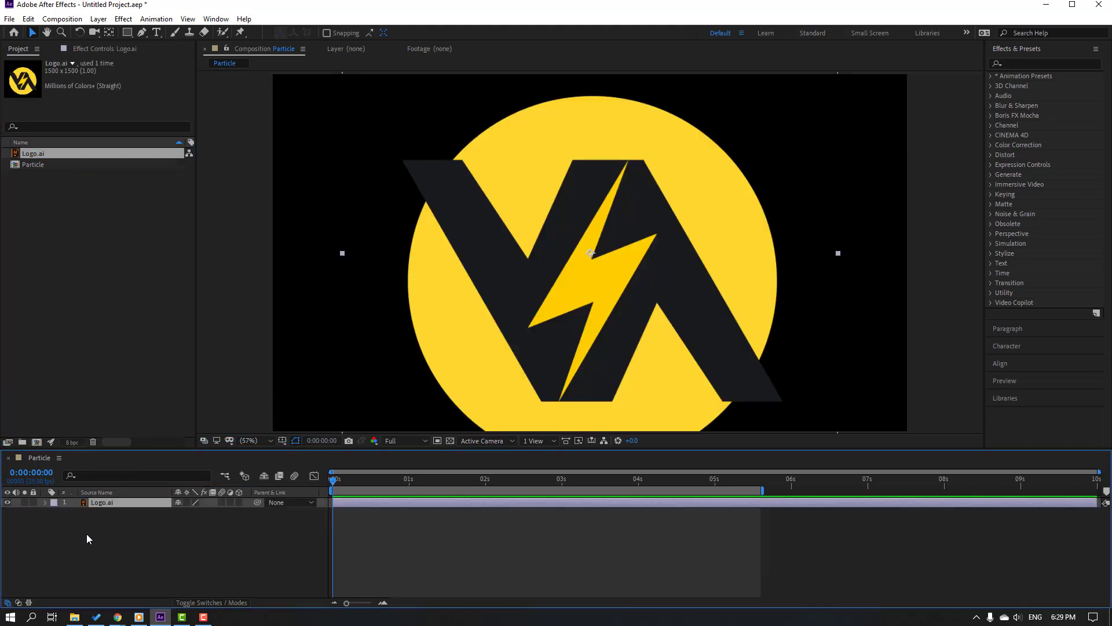
{"action": "key", "text": "s"}
{"action": "left_click_drag", "start_coordinate": [201, 513], "coordinate": [165, 518]}
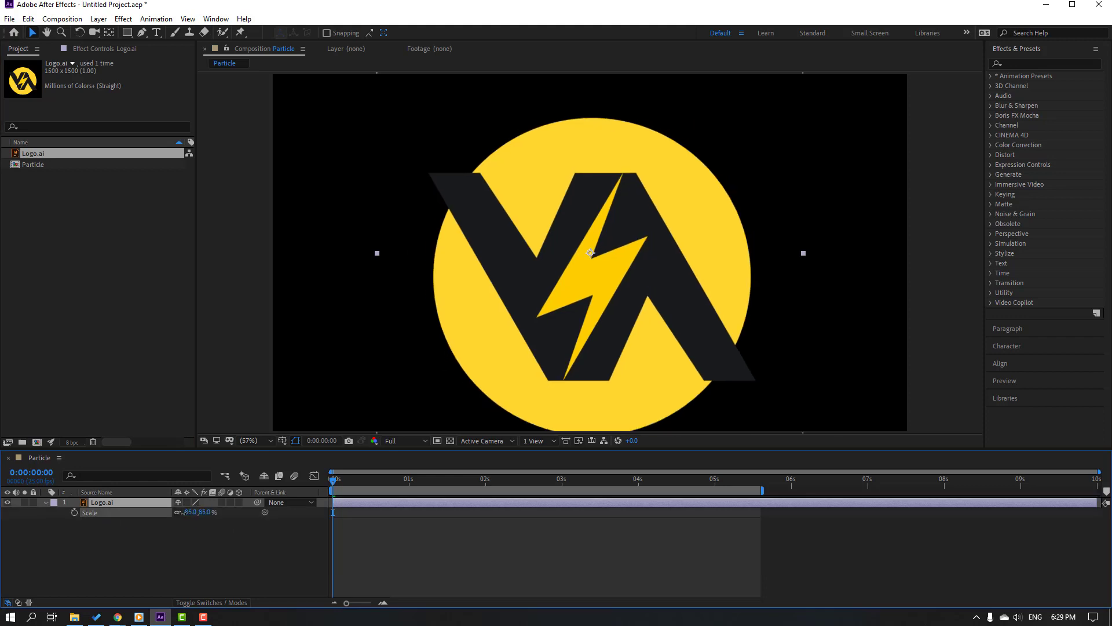
{"action": "left_click", "coordinate": [135, 545]}
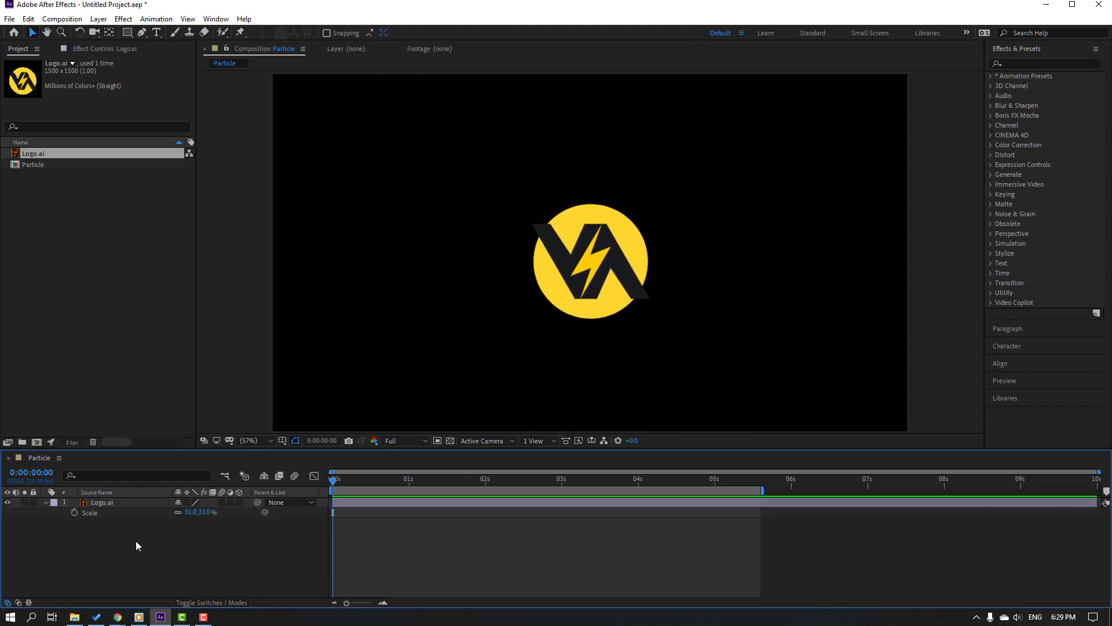
{"action": "left_click", "coordinate": [46, 505]}
Step: Duplicate the Logo.ai layer, hiding it first and making it visible again
{"action": "left_click", "coordinate": [8, 502]}
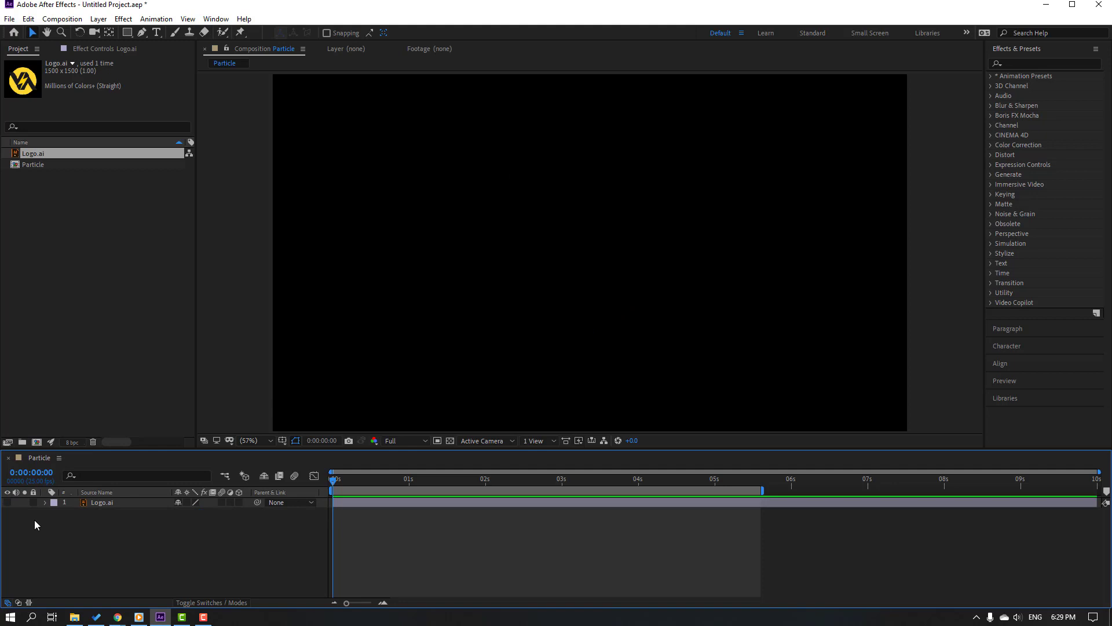
{"action": "left_click", "coordinate": [104, 502]}
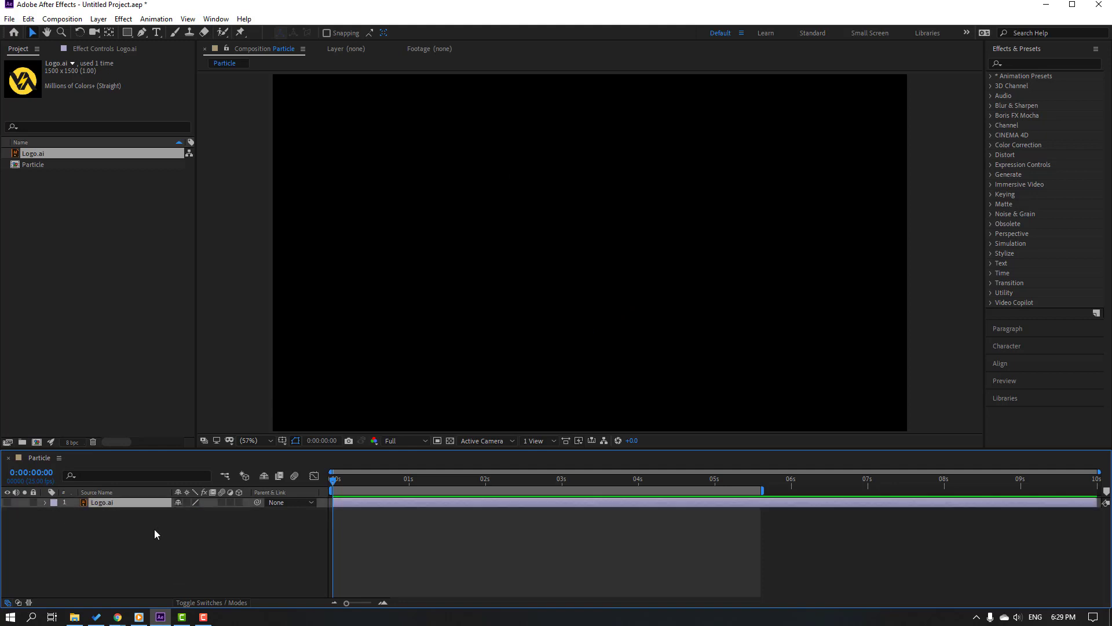
{"action": "key", "text": "ctrl+d"}
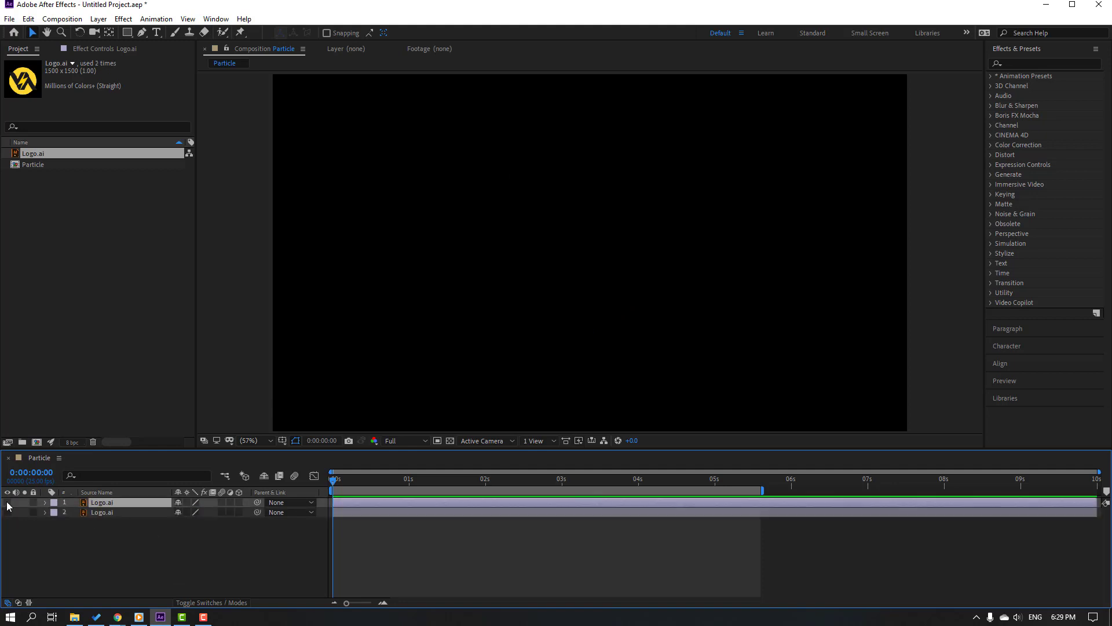
{"action": "left_click", "coordinate": [8, 503]}
{"action": "left_click", "coordinate": [125, 562]}
Step: Create a composition-sized solid layer named Particular
{"action": "right_click", "coordinate": [115, 560]}
{"action": "mouse_move", "coordinate": [182, 429]}
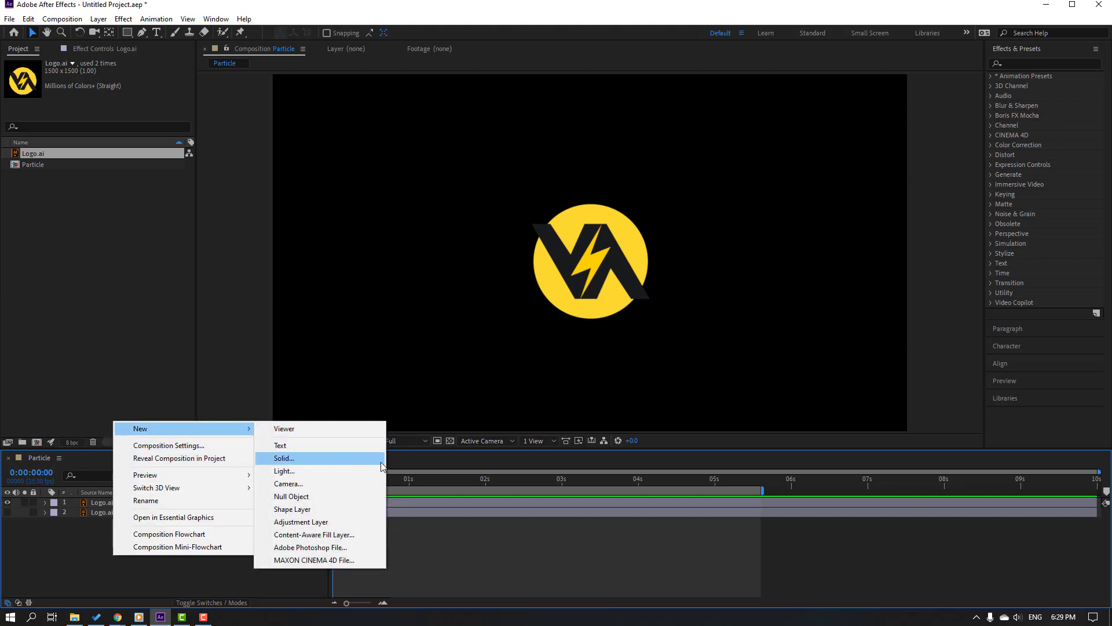
{"action": "left_click", "coordinate": [316, 456]}
{"action": "type", "text": "Particular"}
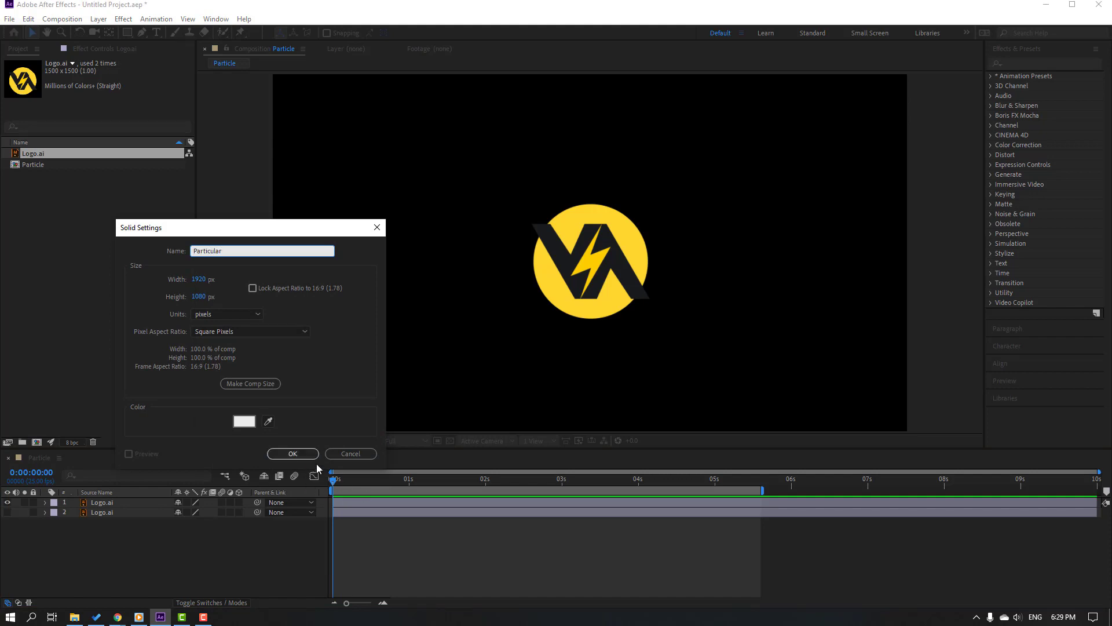
{"action": "left_click", "coordinate": [296, 453]}
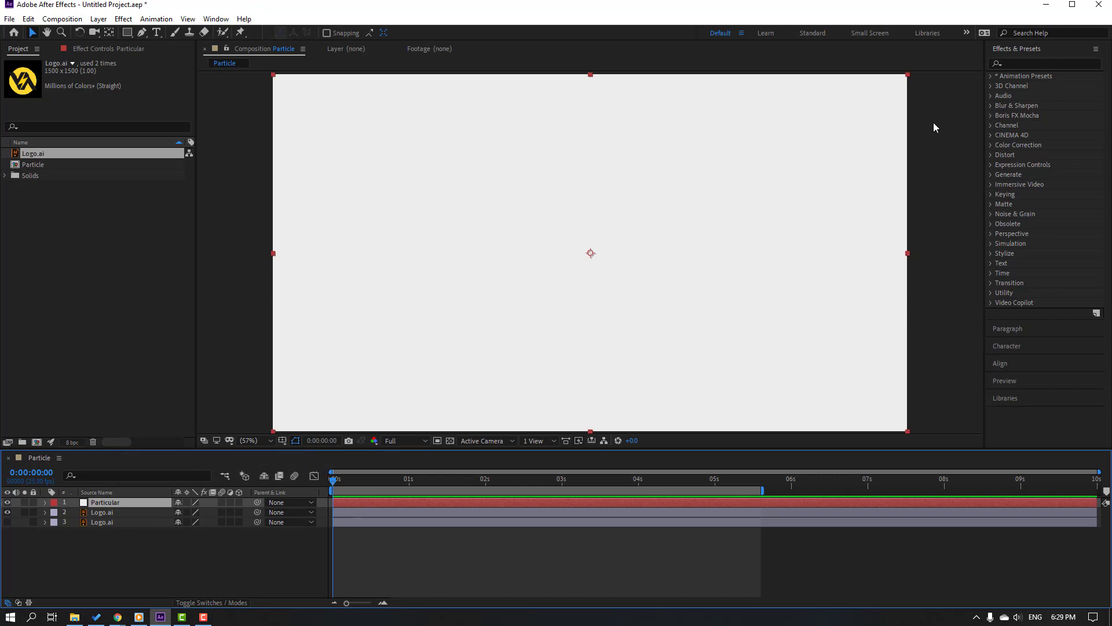
Step: Search 'partic' and apply CC Particle World to the Particular solid
{"action": "left_click", "coordinate": [1026, 62]}
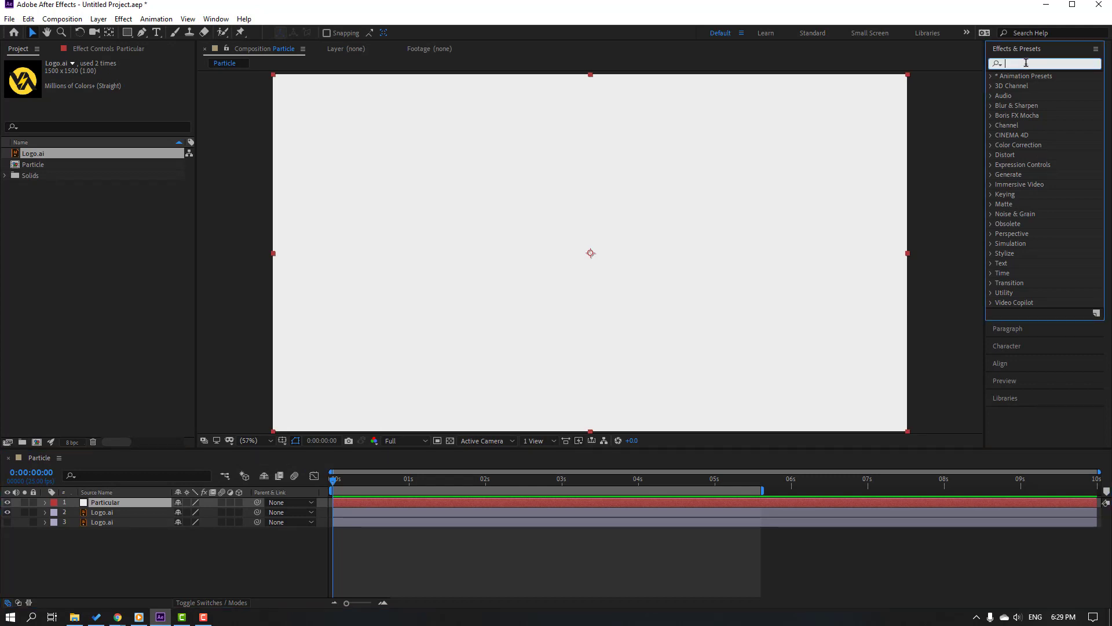
{"action": "type", "text": "partic"}
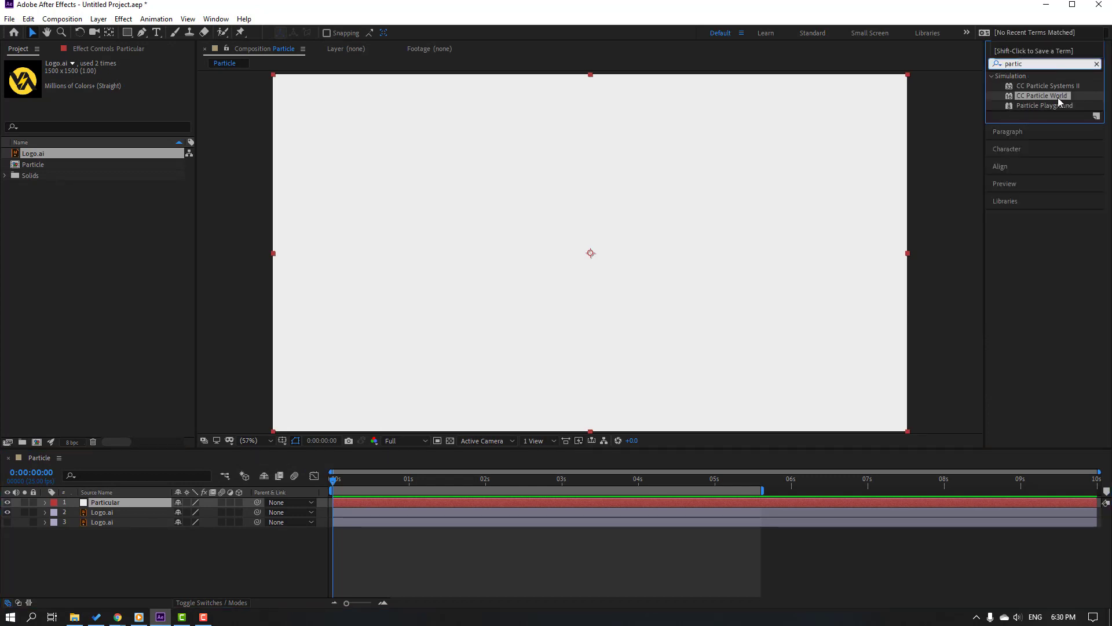
{"action": "left_click_drag", "start_coordinate": [1031, 98], "coordinate": [104, 502]}
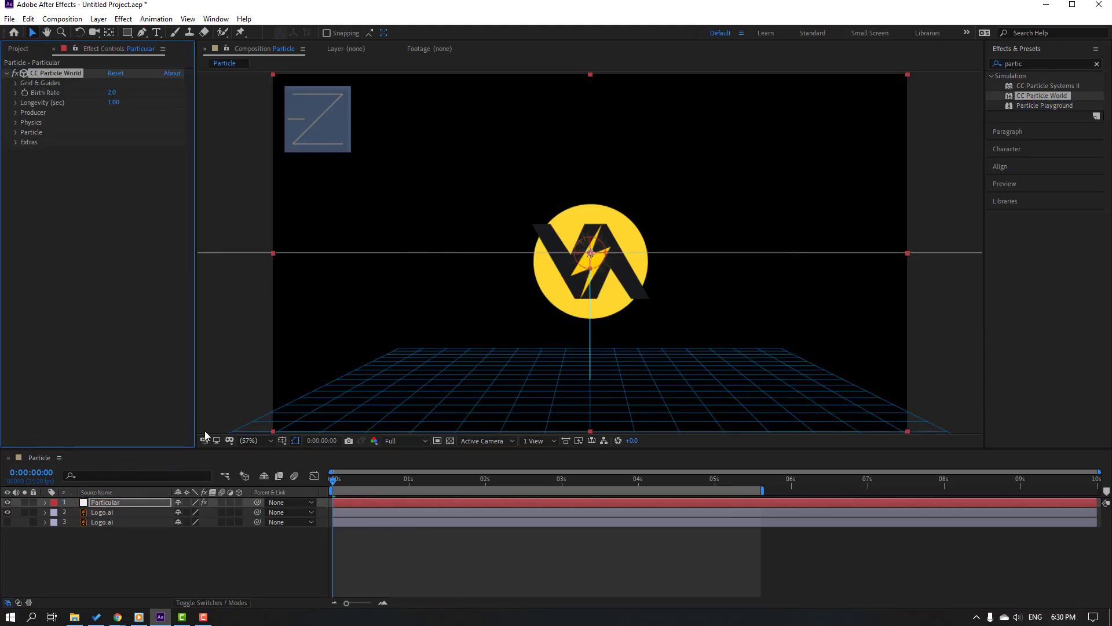
Step: Turn off CC Particle World's Position, Radius, Motion Path and Grid guides
{"action": "left_click", "coordinate": [16, 83]}
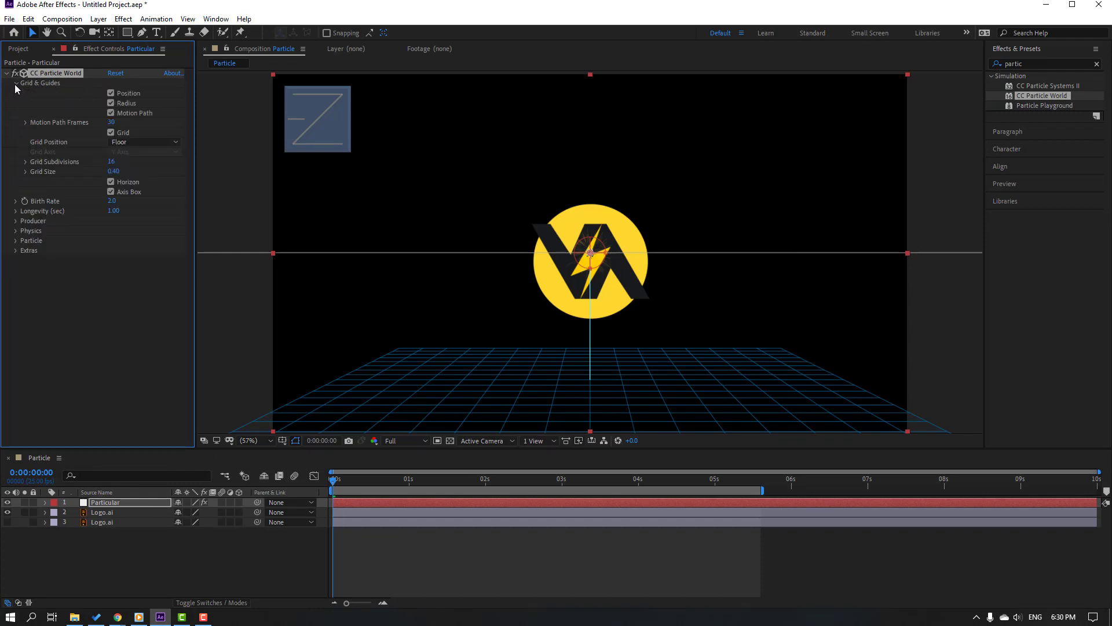
{"action": "left_click", "coordinate": [111, 94]}
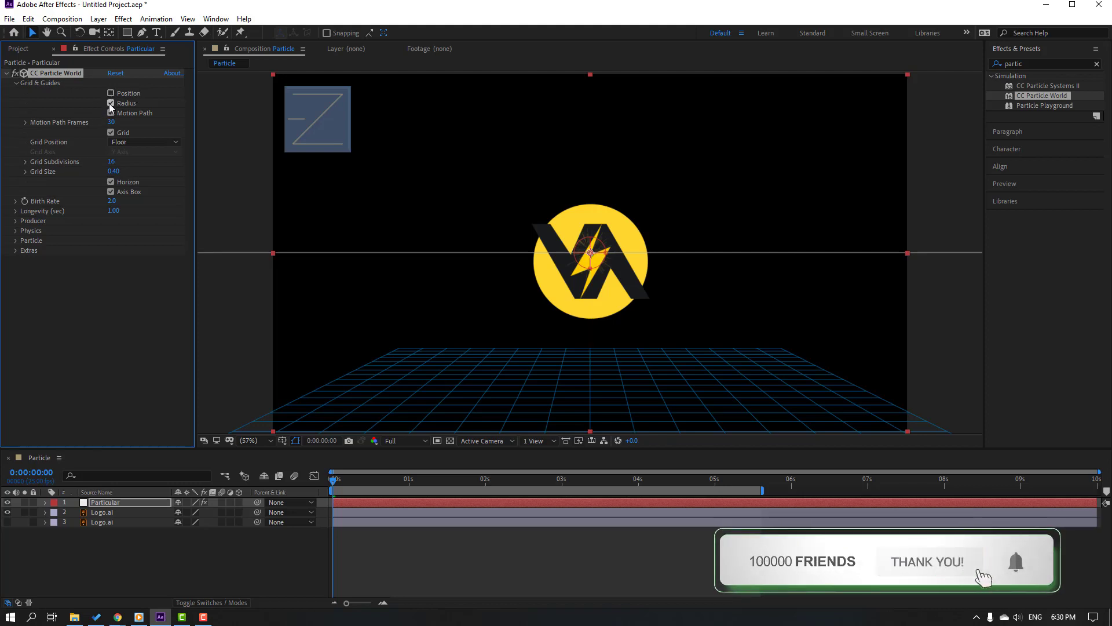
{"action": "left_click", "coordinate": [110, 113]}
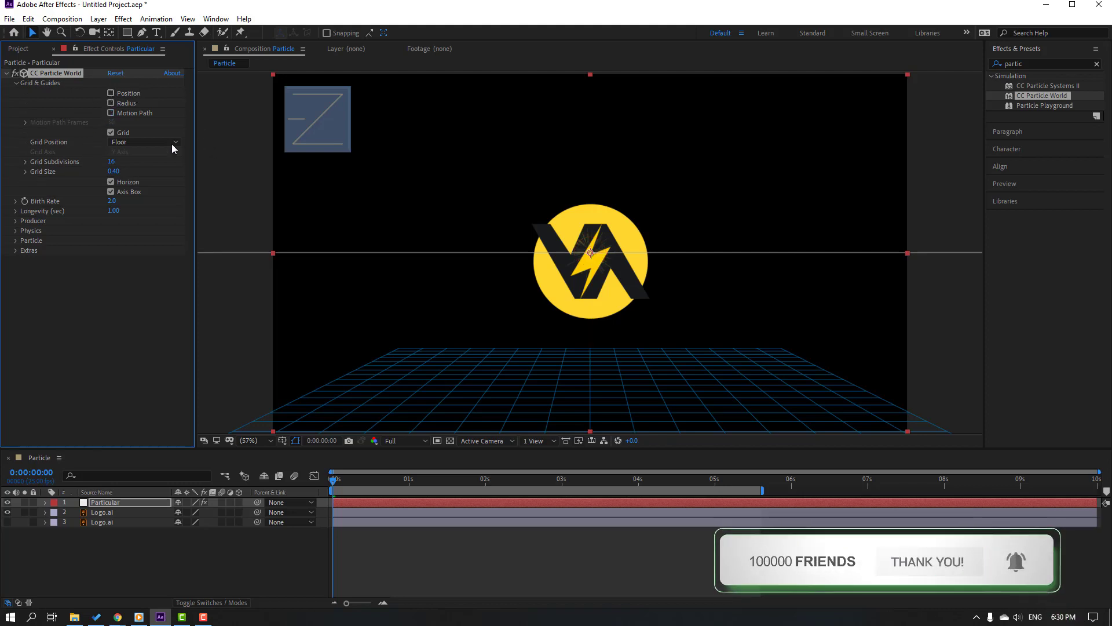
{"action": "left_click", "coordinate": [110, 132]}
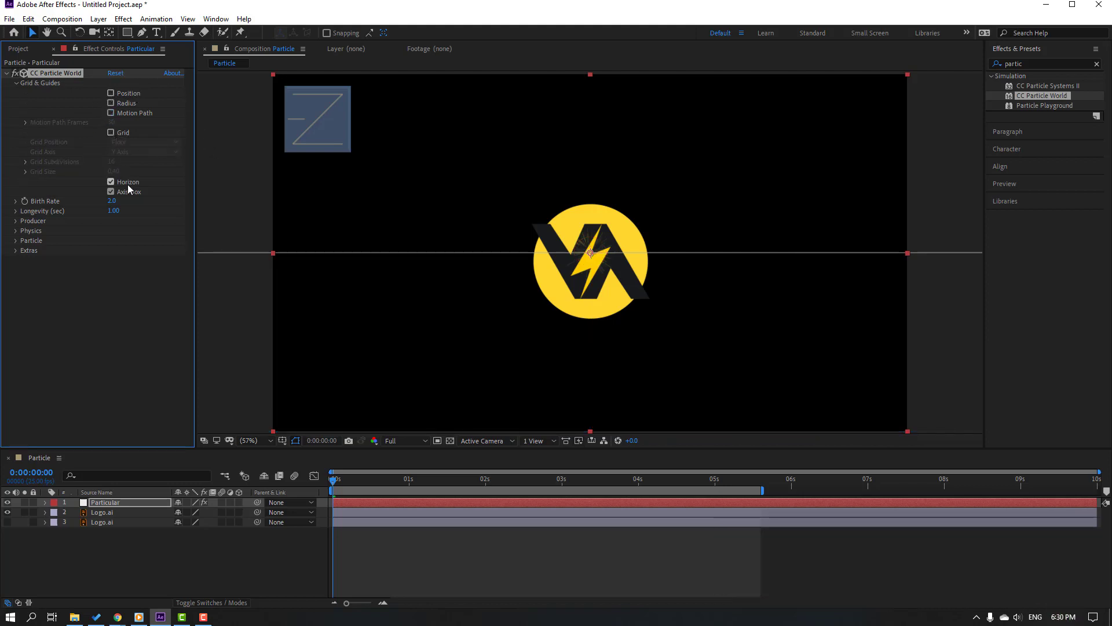
{"action": "left_click", "coordinate": [16, 82]}
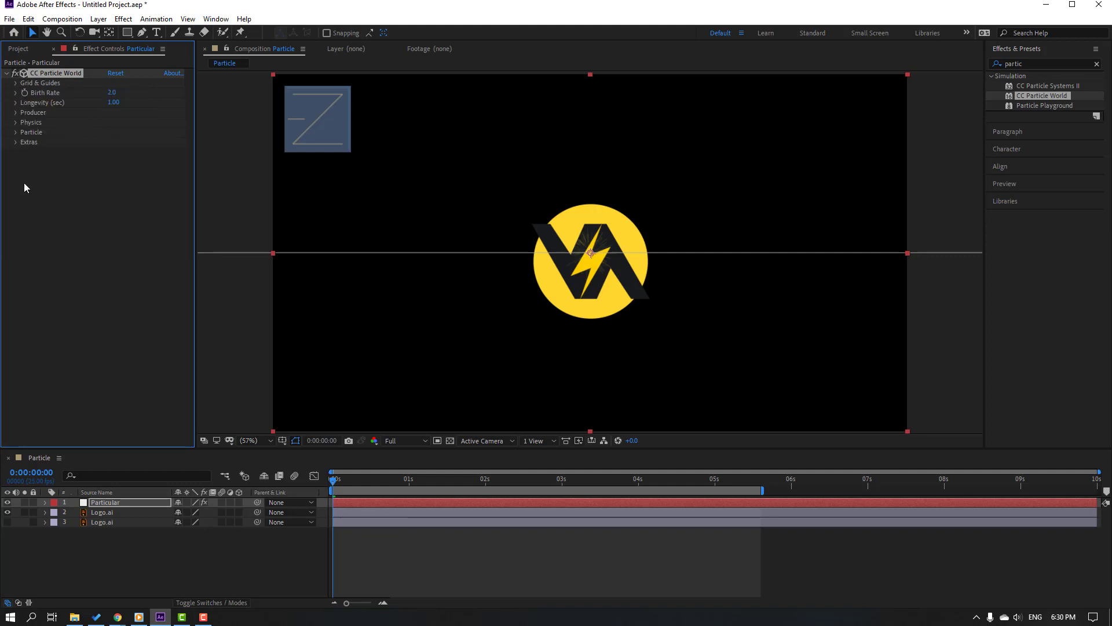
Step: Set Particle Type to Textured QuadPolygon with texture layer 3. Logo.ai, then scrub ahead
{"action": "left_click", "coordinate": [17, 132]}
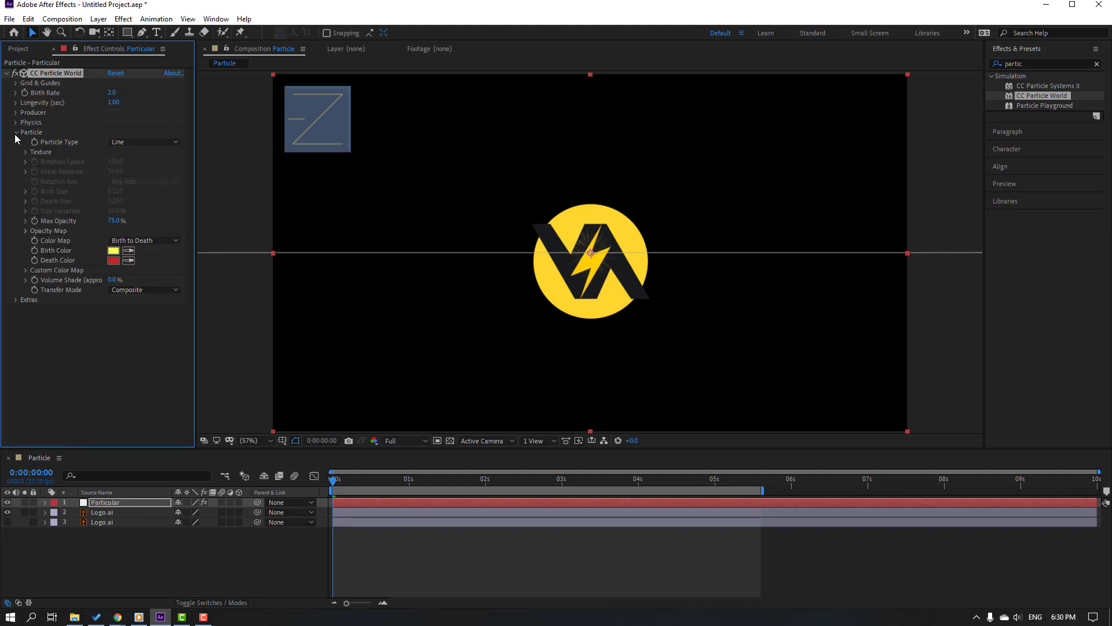
{"action": "left_click", "coordinate": [144, 142]}
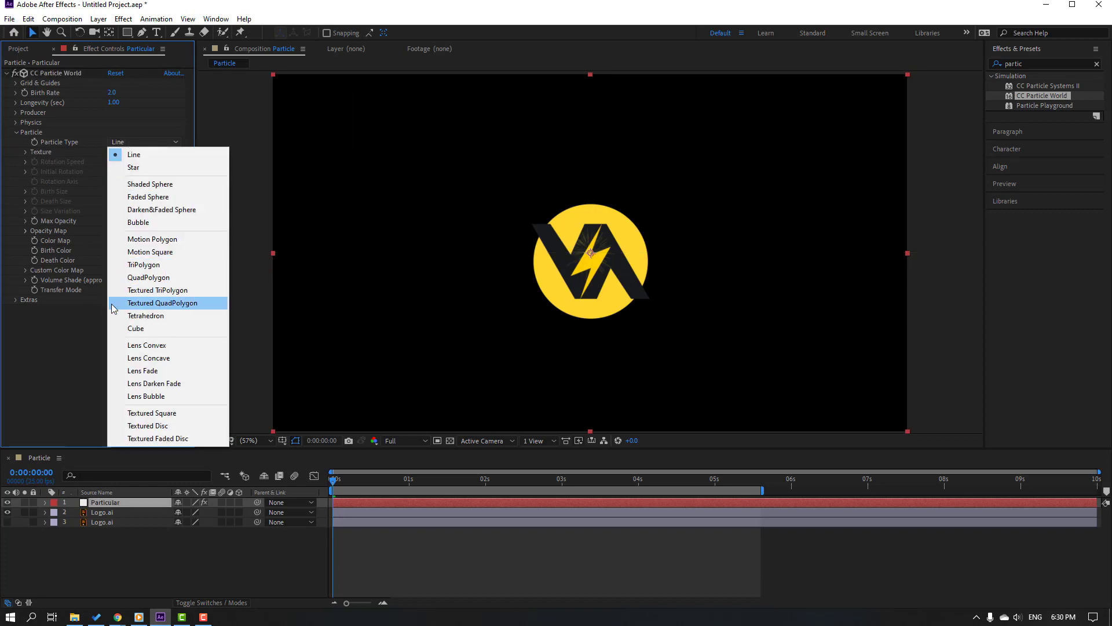
{"action": "left_click", "coordinate": [198, 305]}
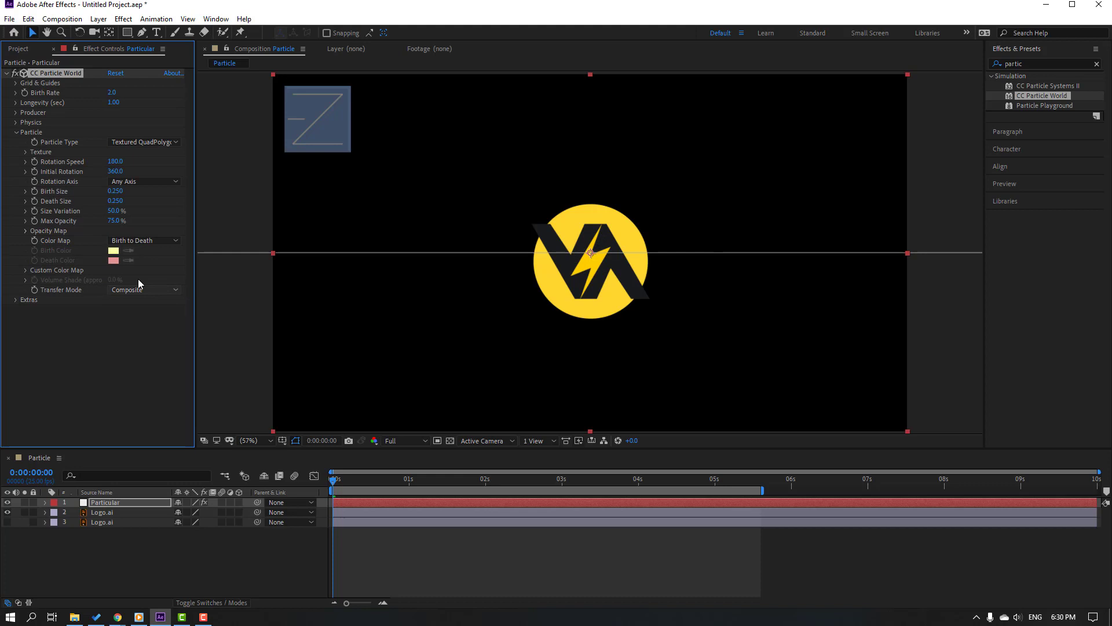
{"action": "left_click", "coordinate": [26, 152]}
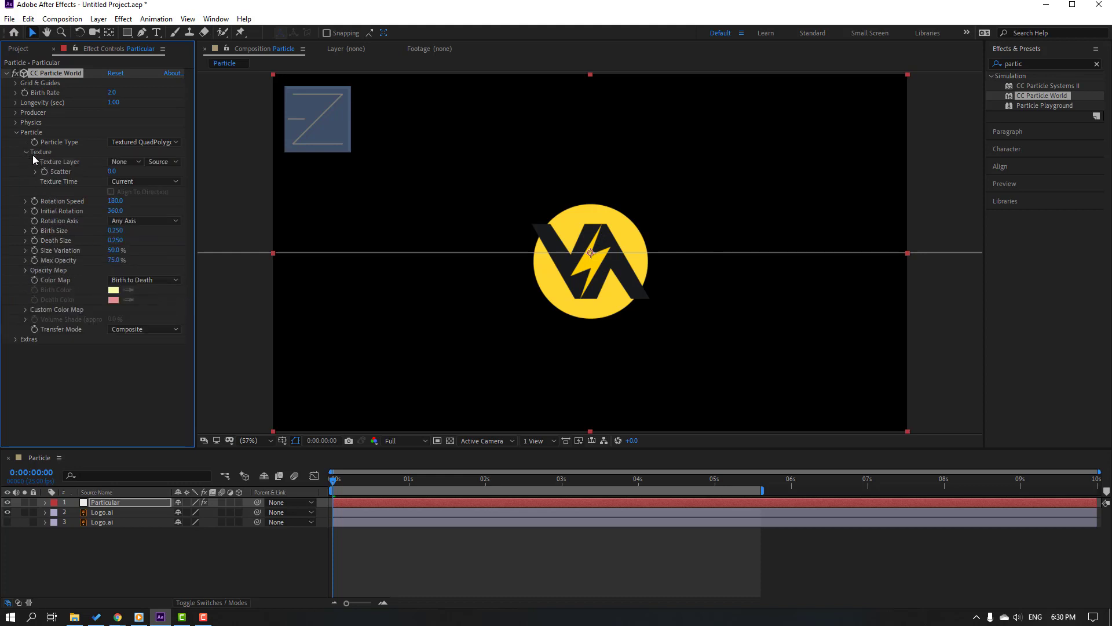
{"action": "left_click", "coordinate": [120, 163]}
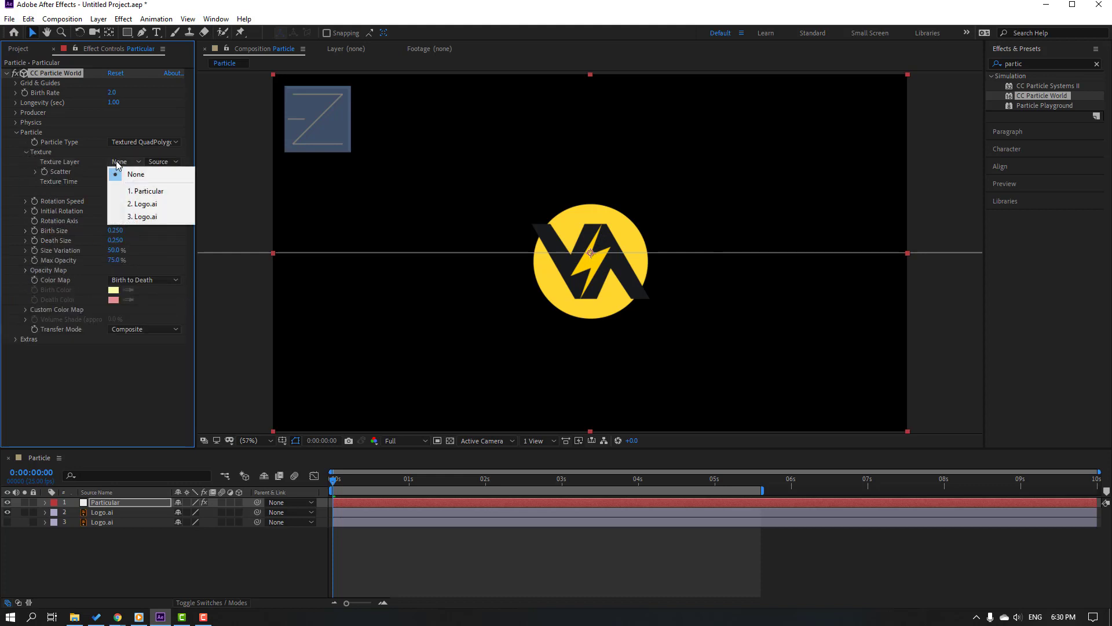
{"action": "left_click", "coordinate": [145, 217]}
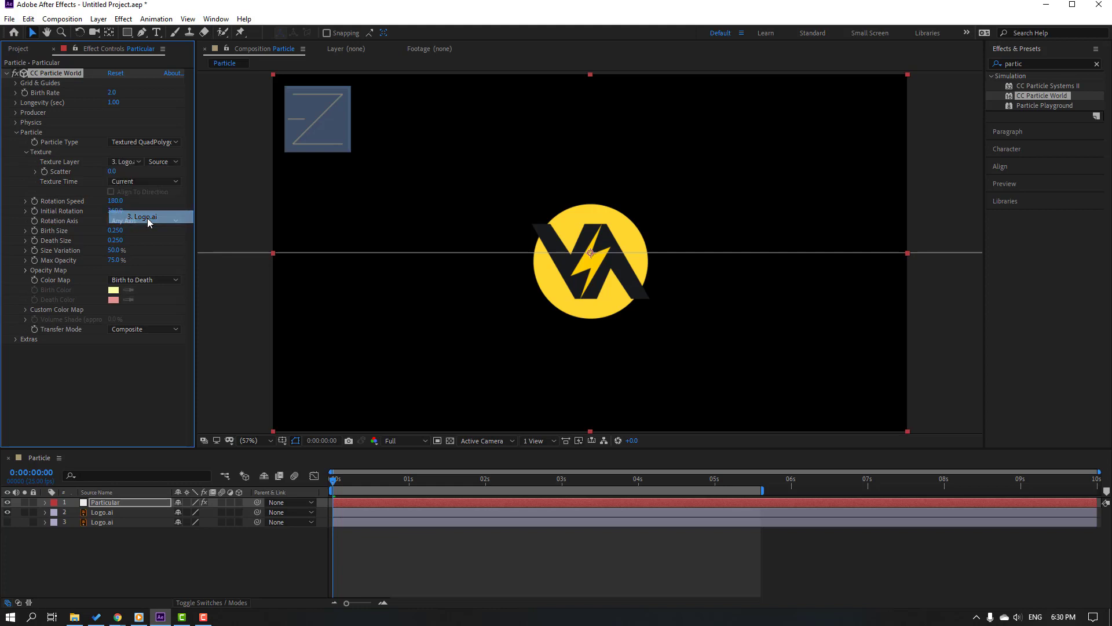
{"action": "left_click_drag", "start_coordinate": [333, 480], "coordinate": [452, 479]}
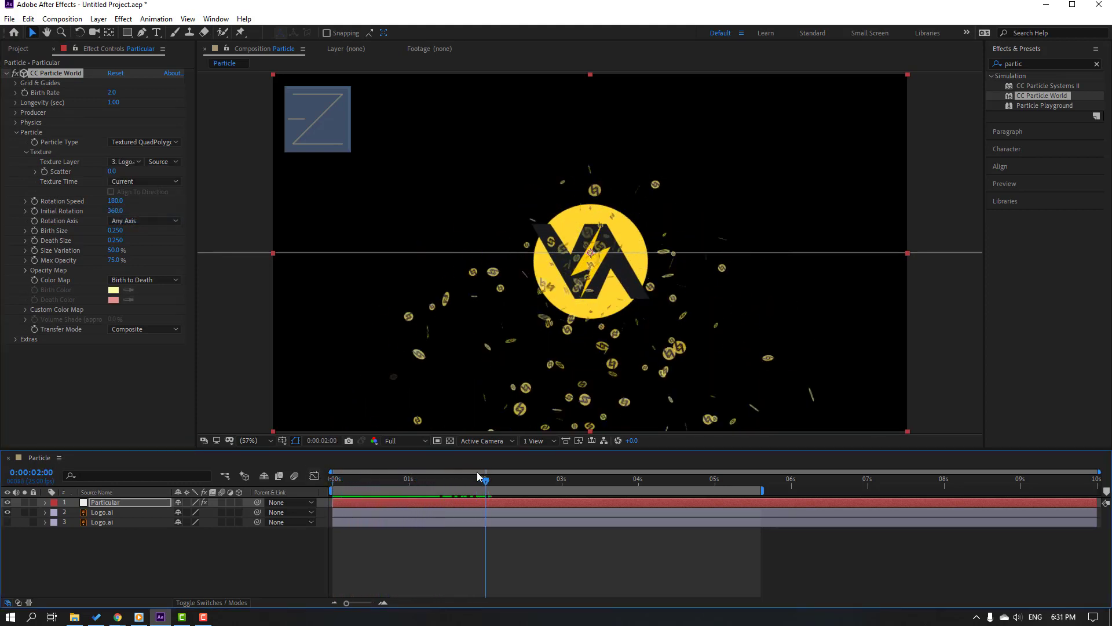
Step: Set the Physics animation to Fire and scrub to preview the upward spray
{"action": "left_click", "coordinate": [16, 122]}
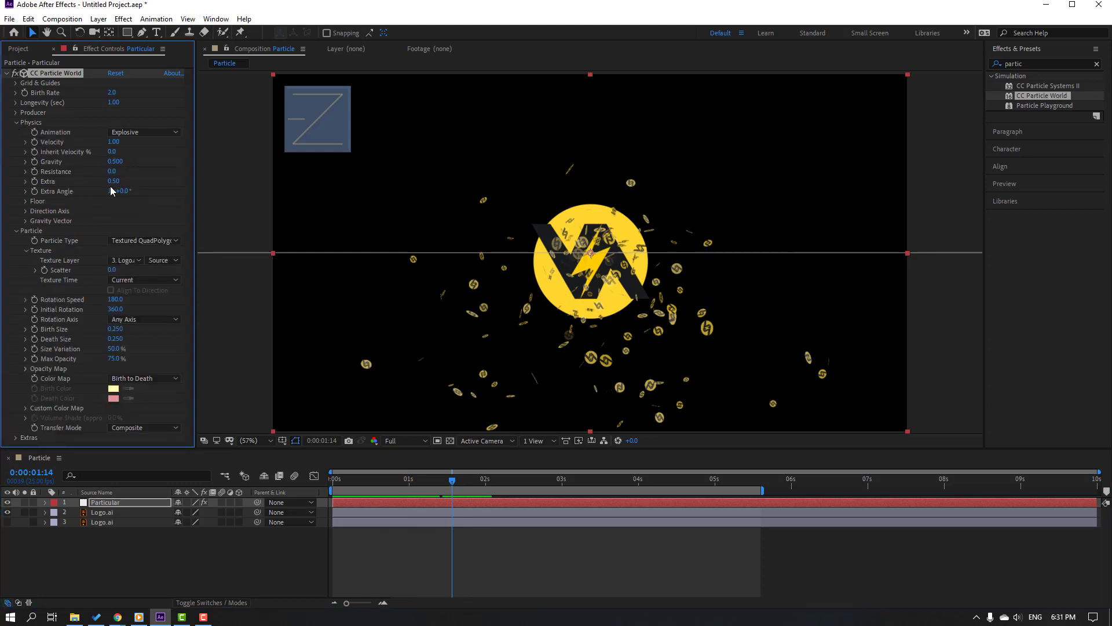
{"action": "left_click", "coordinate": [138, 133]}
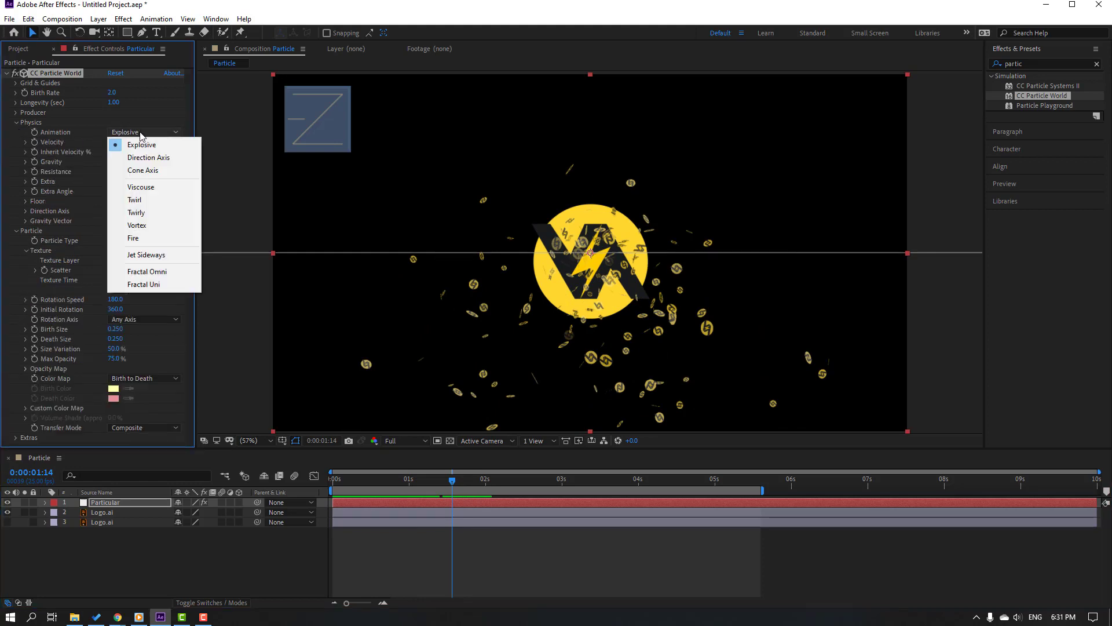
{"action": "left_click", "coordinate": [131, 242]}
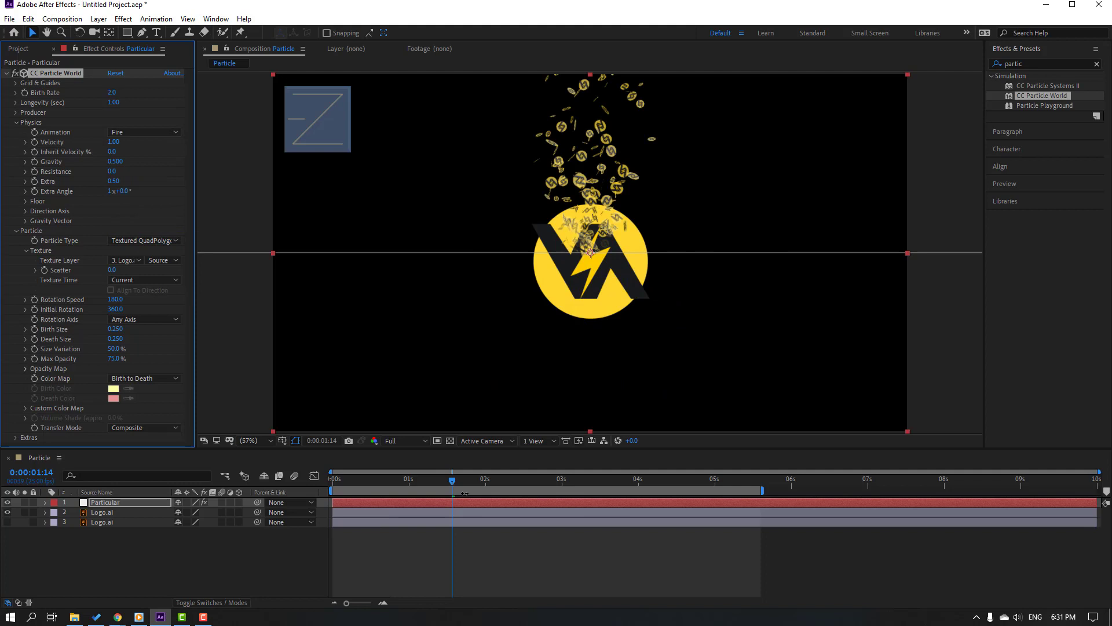
{"action": "left_click_drag", "start_coordinate": [362, 480], "coordinate": [485, 479]}
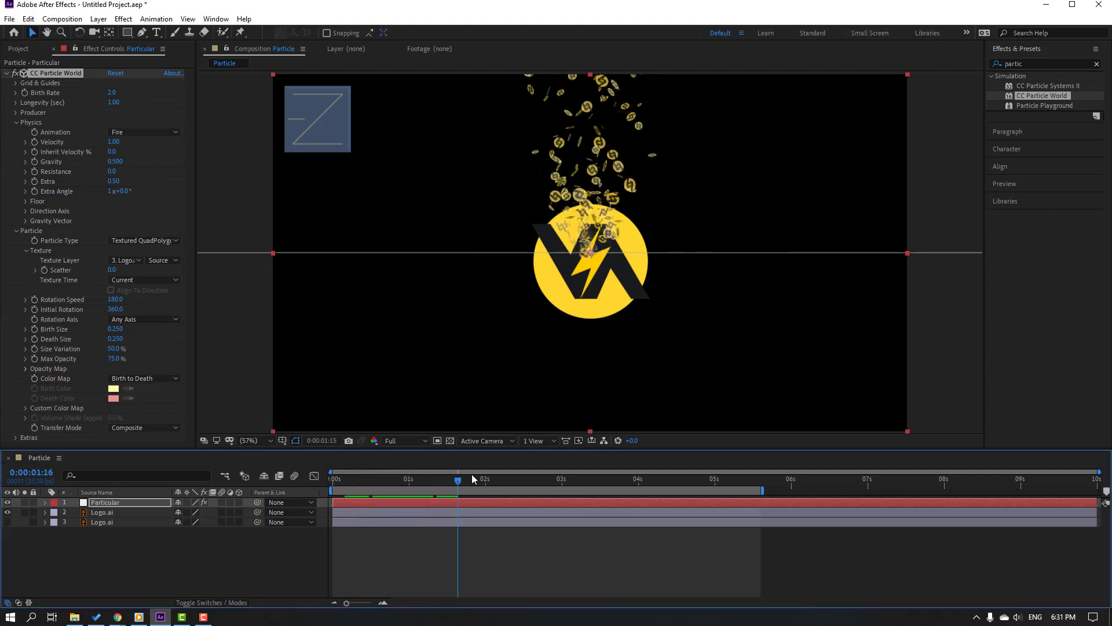
{"action": "left_click", "coordinate": [112, 512]}
Step: Move a Logo.ai layer above Particular, stop at 1:22, and reselect Particular
{"action": "mouse_move", "coordinate": [114, 520]}
{"action": "left_mouse_down"}
{"action": "mouse_move", "coordinate": [101, 522]}
{"action": "mouse_move", "coordinate": [100, 500]}
{"action": "left_mouse_up"}
{"action": "left_click", "coordinate": [351, 570]}
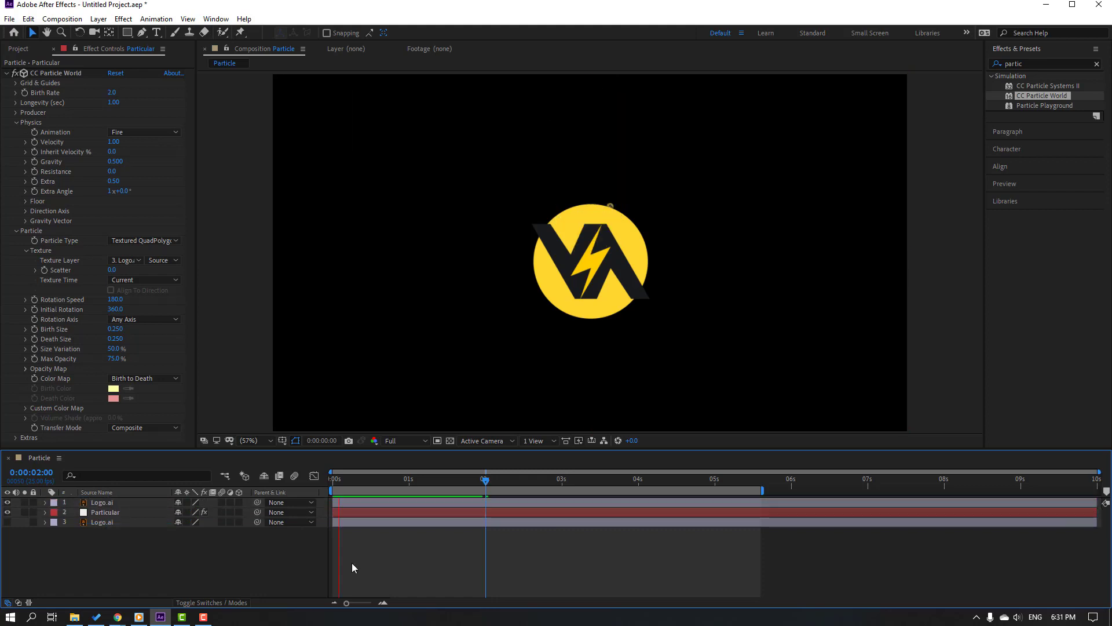
{"action": "left_click", "coordinate": [478, 480]}
{"action": "left_click", "coordinate": [102, 503]}
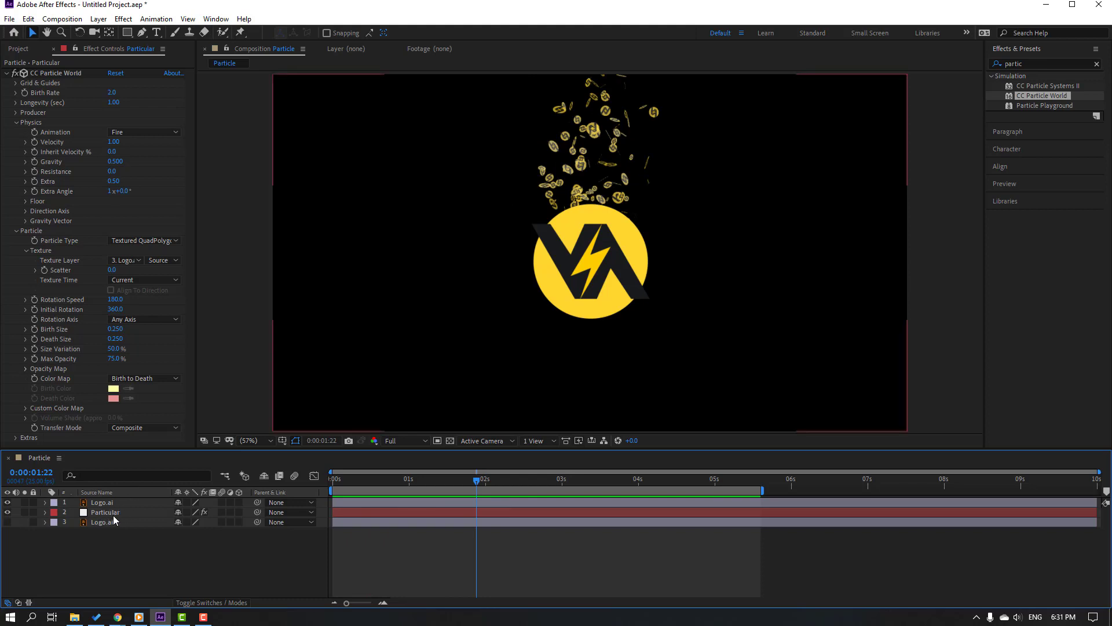
{"action": "left_click", "coordinate": [105, 512]}
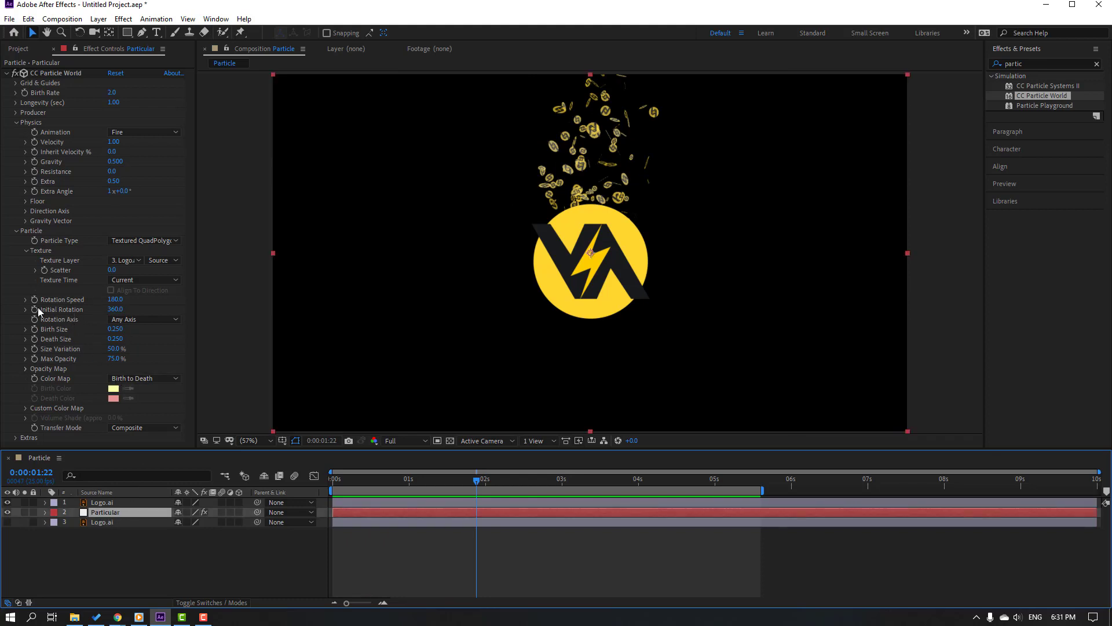
Step: Set particle birth size to 0 and death size to 0.720, then preview
{"action": "left_click", "coordinate": [116, 329]}
{"action": "type", "text": "0"}
{"action": "key", "text": "Return"}
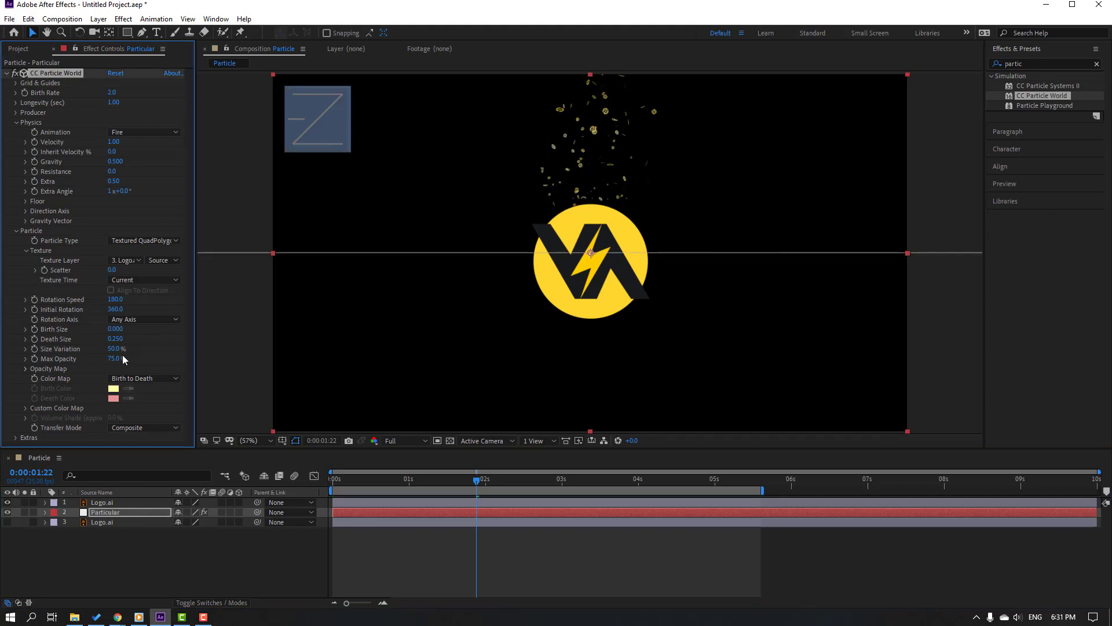
{"action": "left_click_drag", "start_coordinate": [115, 340], "coordinate": [136, 338]}
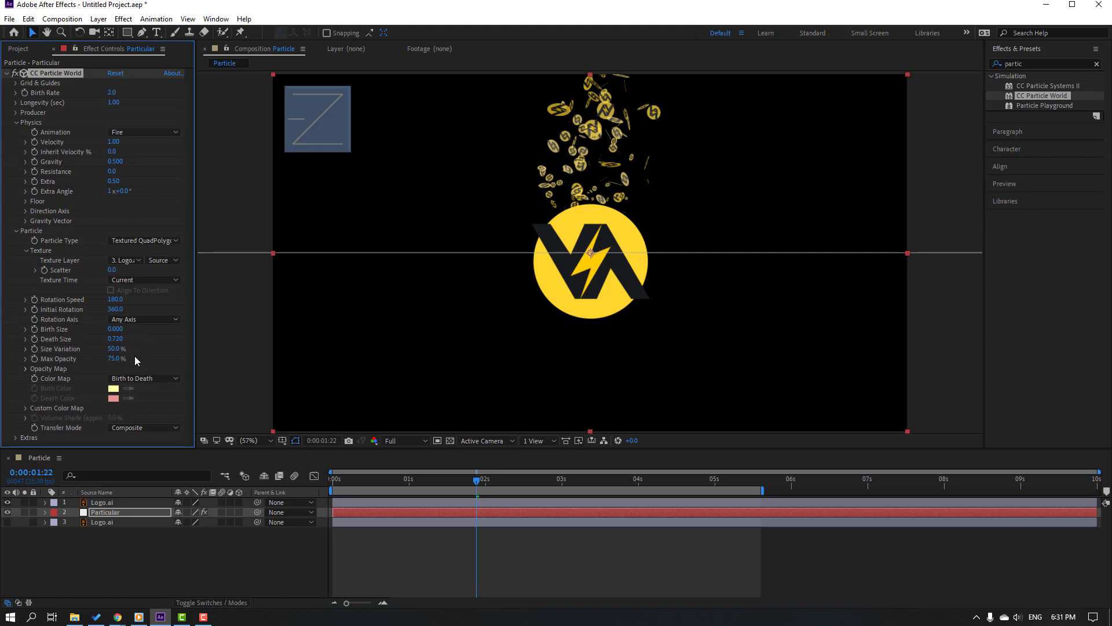
{"action": "key", "text": "space"}
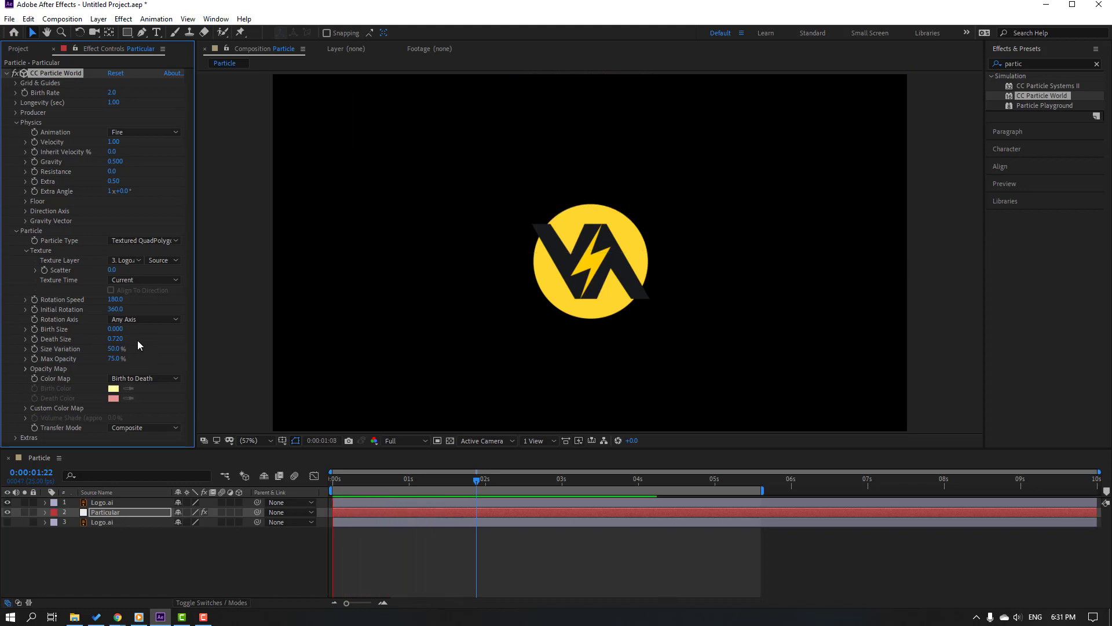
{"action": "key", "text": "space"}
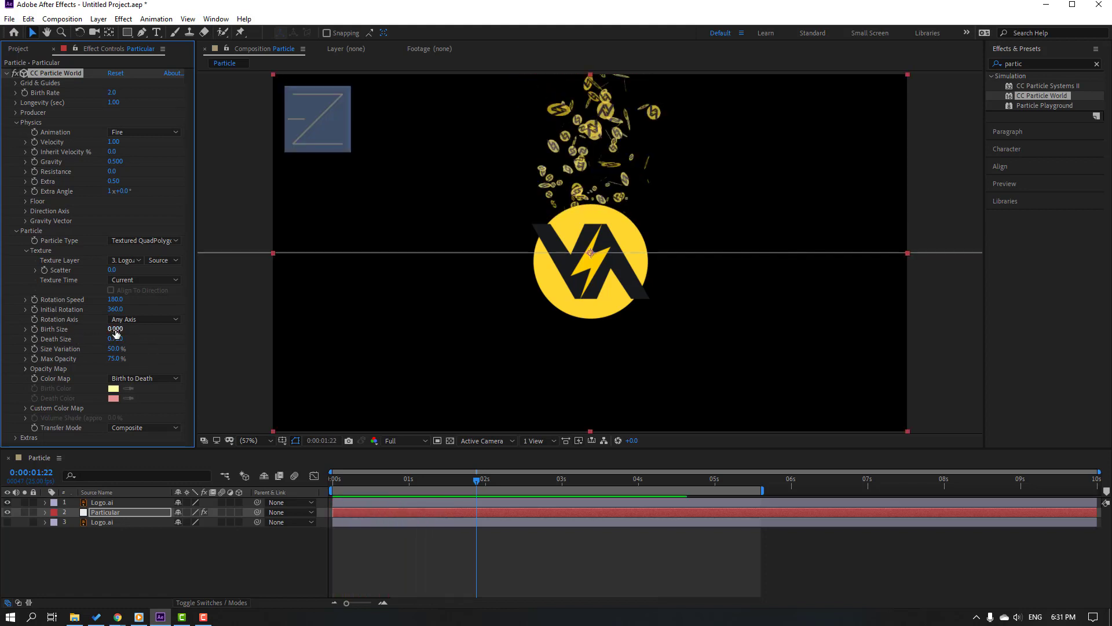
Step: Raise the particle birth size to 0.080 and preview the animation
{"action": "left_click_drag", "start_coordinate": [114, 329], "coordinate": [120, 329]}
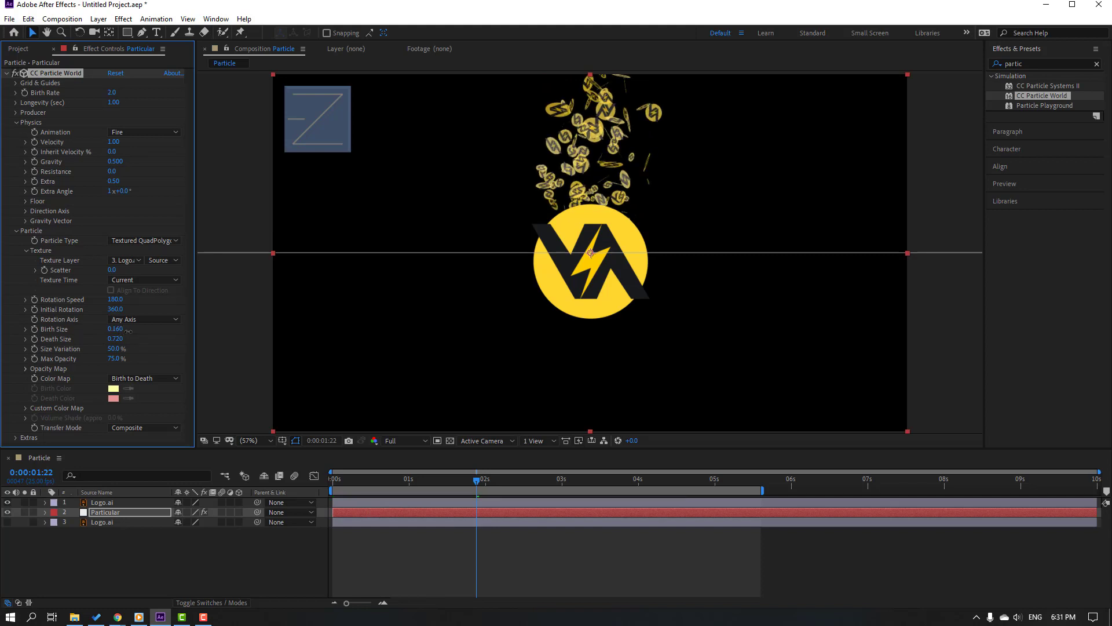
{"action": "key", "text": "space"}
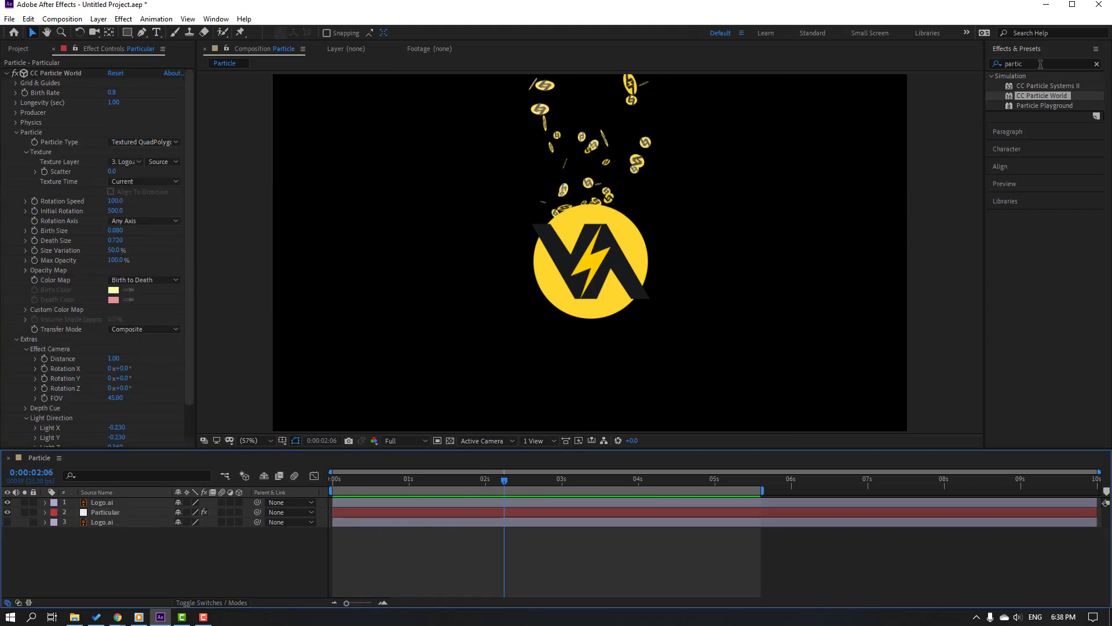
{"action": "left_click", "coordinate": [1041, 63]}
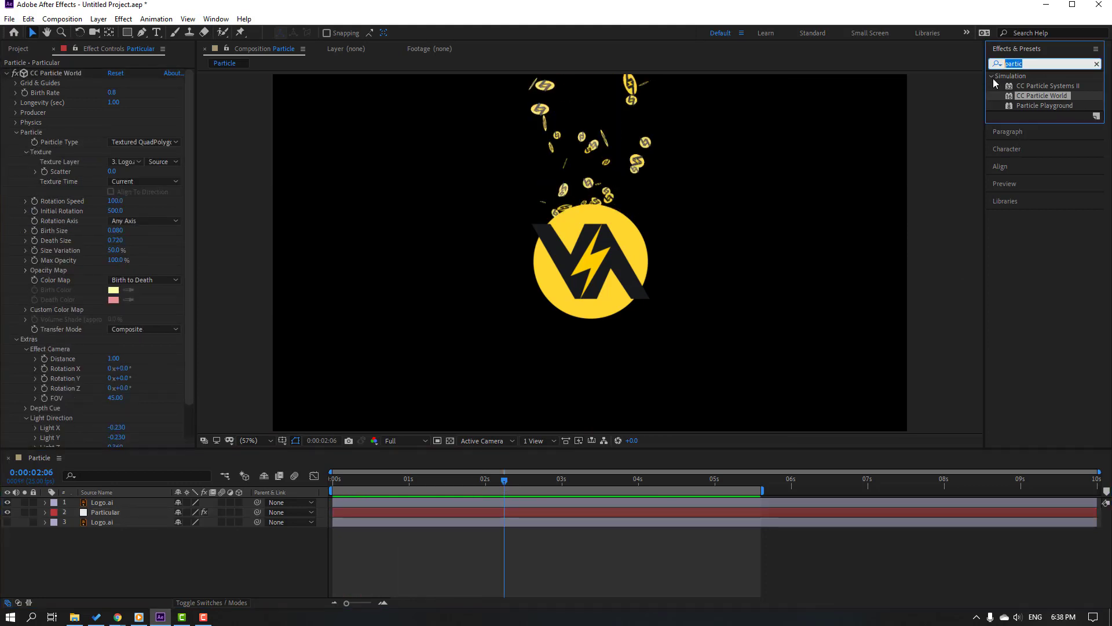
{"action": "type", "text": "glow"}
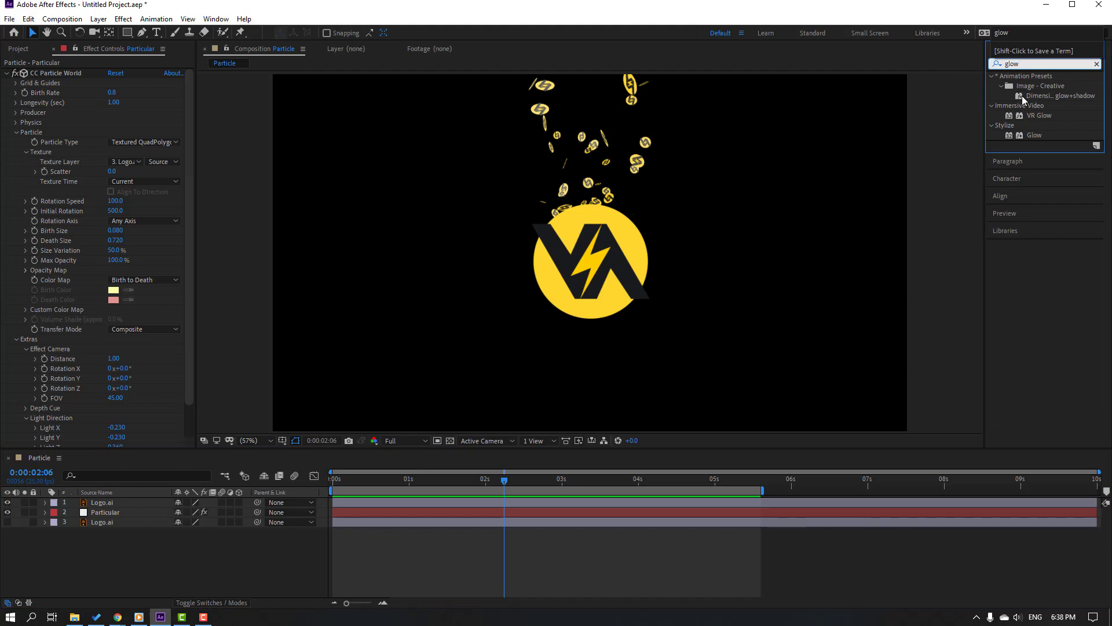
Step: Apply Glow to the Particular layer with Glow Radius 60, then preview
{"action": "left_click_drag", "start_coordinate": [1027, 135], "coordinate": [99, 515]}
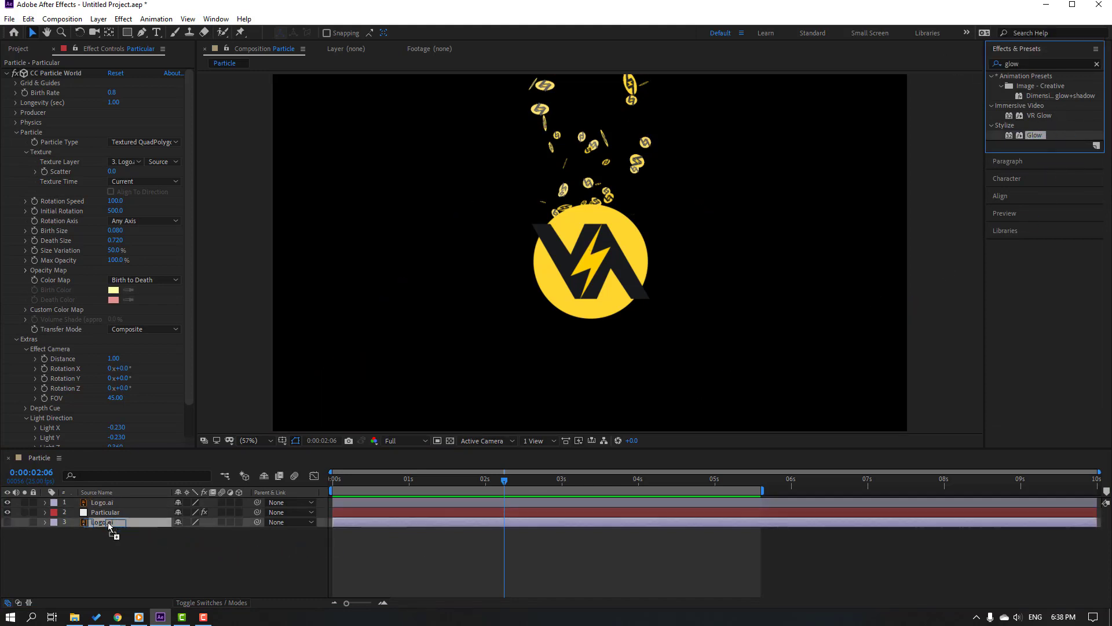
{"action": "left_click_drag", "start_coordinate": [108, 512], "coordinate": [108, 511]}
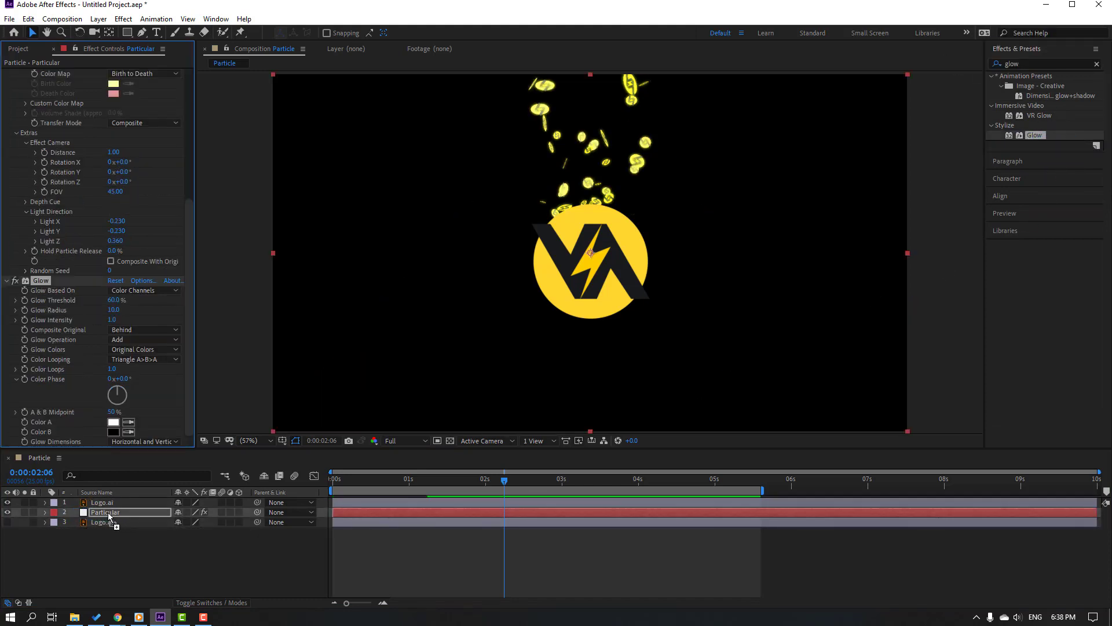
{"action": "mouse_move", "coordinate": [119, 310]}
{"action": "left_mouse_down"}
{"action": "mouse_move", "coordinate": [139, 311]}
{"action": "mouse_move", "coordinate": [103, 301]}
{"action": "mouse_move", "coordinate": [70, 311]}
{"action": "mouse_move", "coordinate": [92, 310]}
{"action": "left_mouse_up"}
{"action": "left_click", "coordinate": [539, 557]}
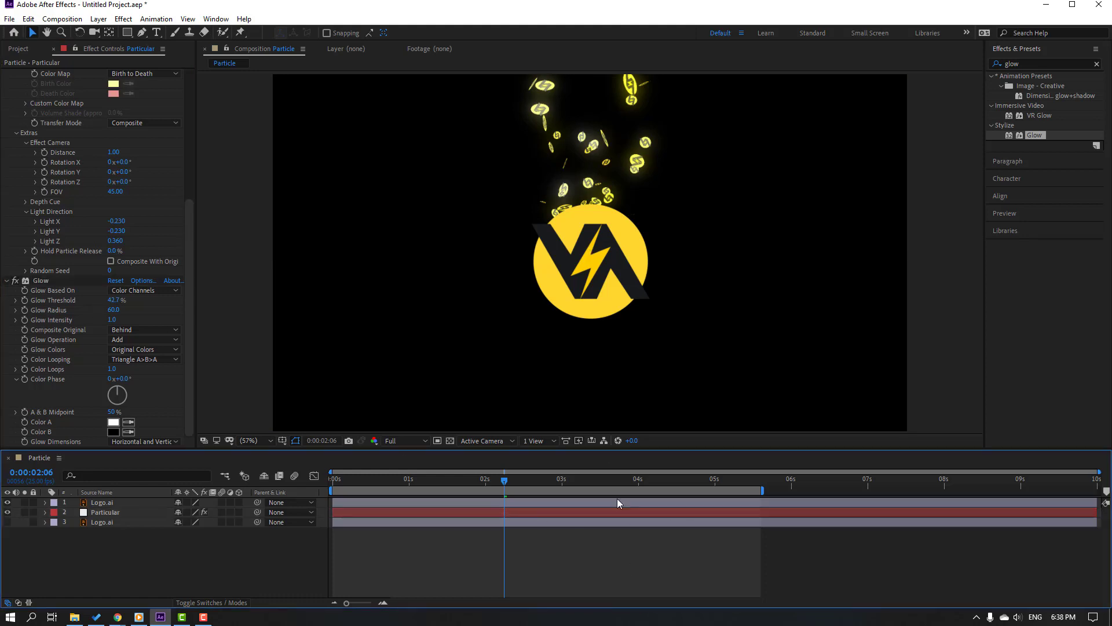
{"action": "key", "text": "space"}
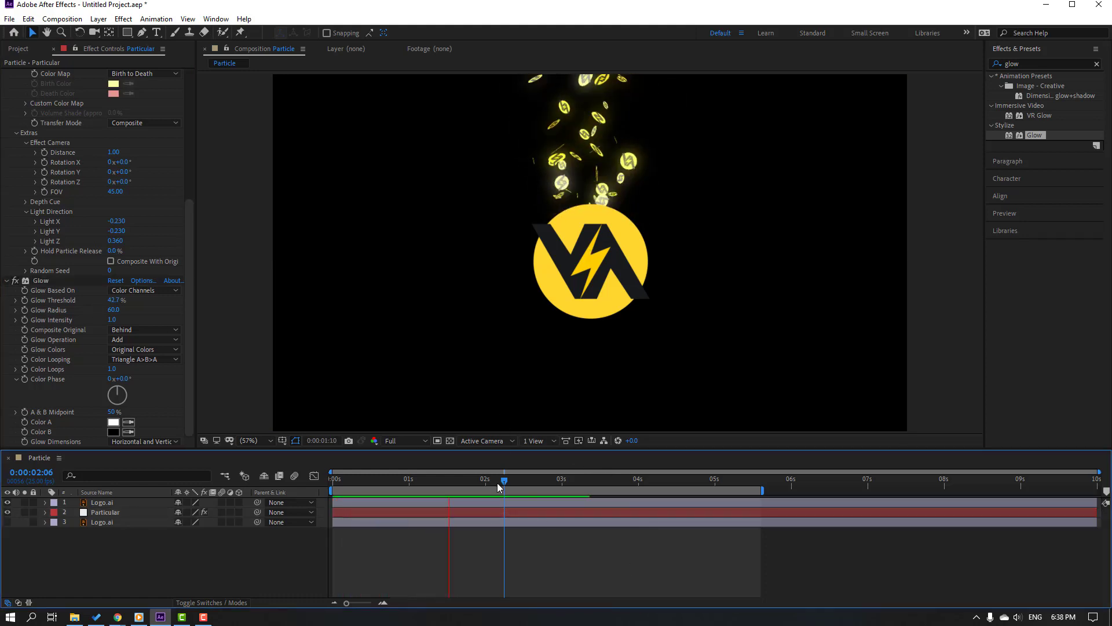
{"action": "scroll", "coordinate": [492, 317], "scroll_direction": "down", "scroll_amount": 1}
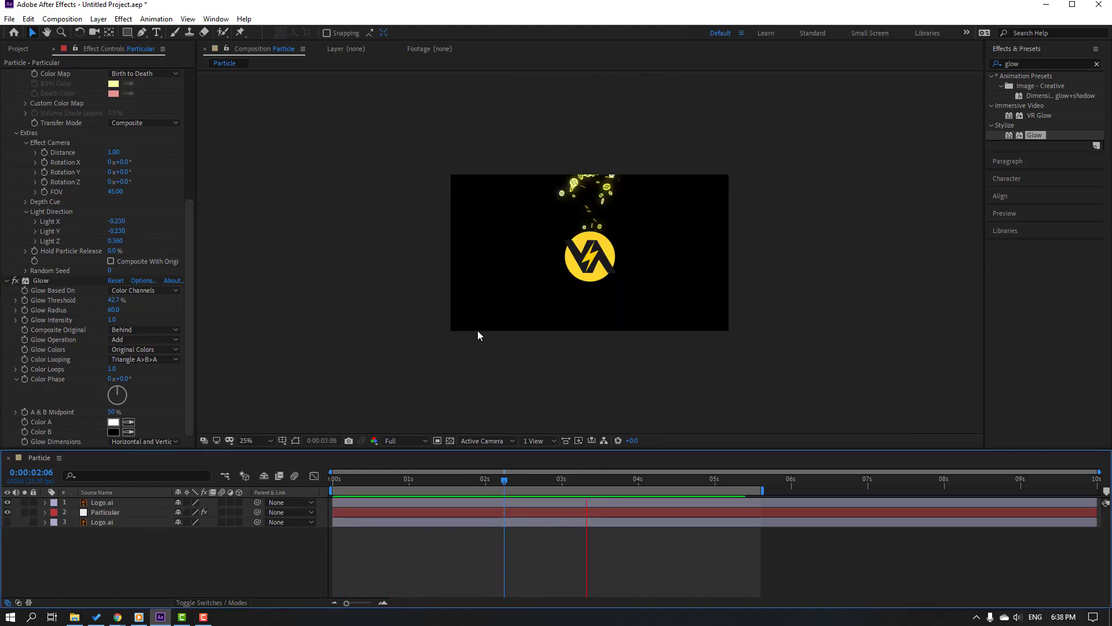
Step: Expand Physics, set the particle Animation to Vortex, and preview it
{"action": "left_click", "coordinate": [541, 479]}
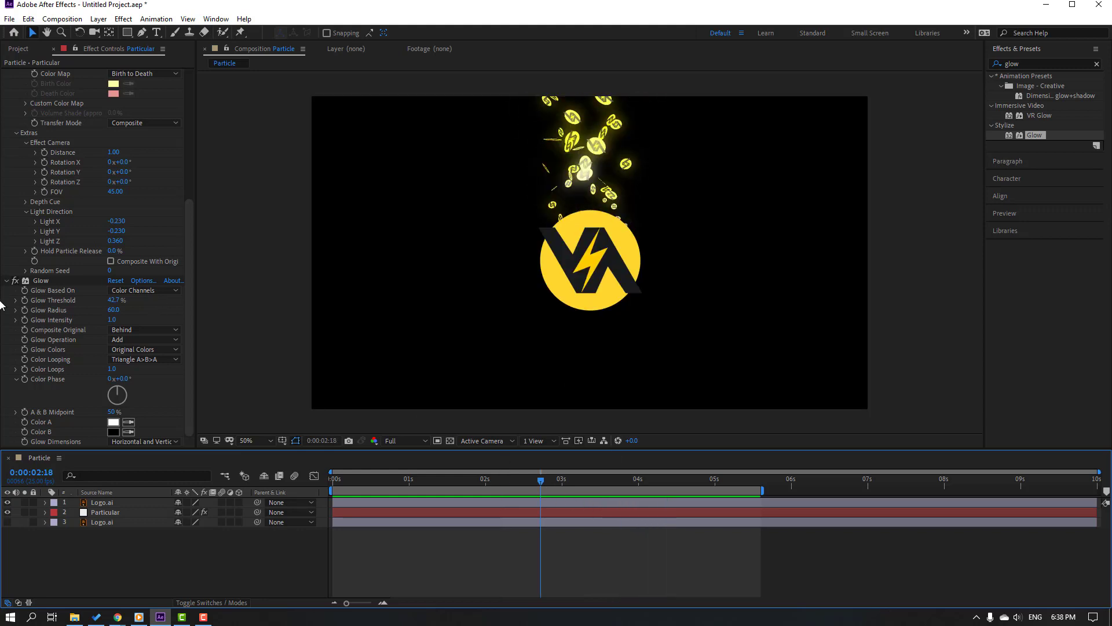
{"action": "scroll", "coordinate": [65, 172], "scroll_direction": "up", "scroll_amount": 3}
{"action": "scroll", "coordinate": [35, 174], "scroll_direction": "up", "scroll_amount": 2}
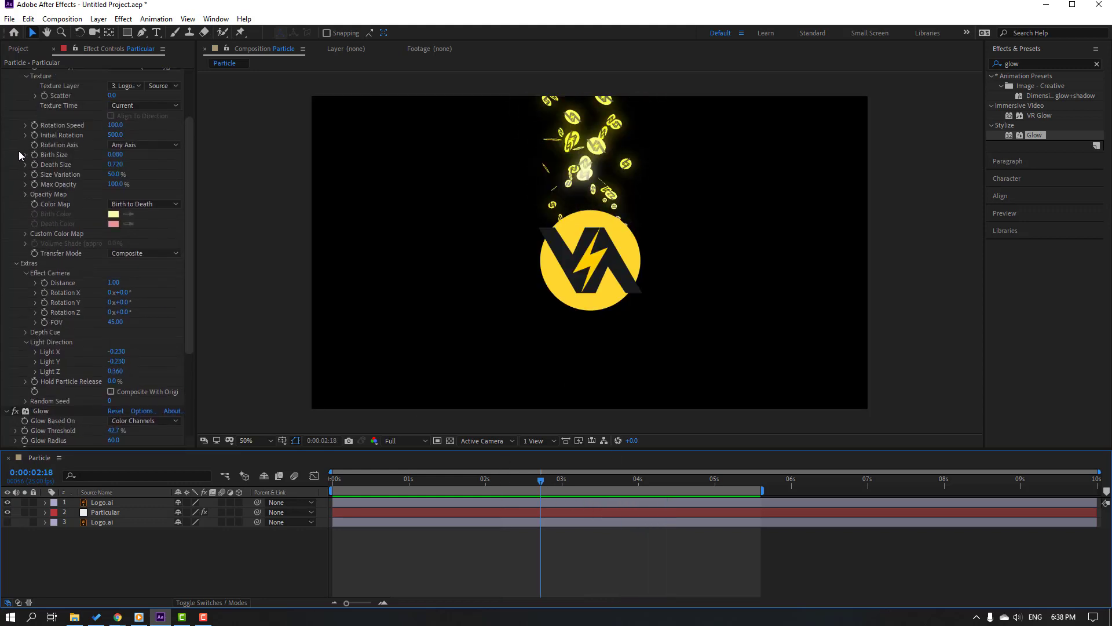
{"action": "scroll", "coordinate": [19, 150], "scroll_direction": "up", "scroll_amount": 3}
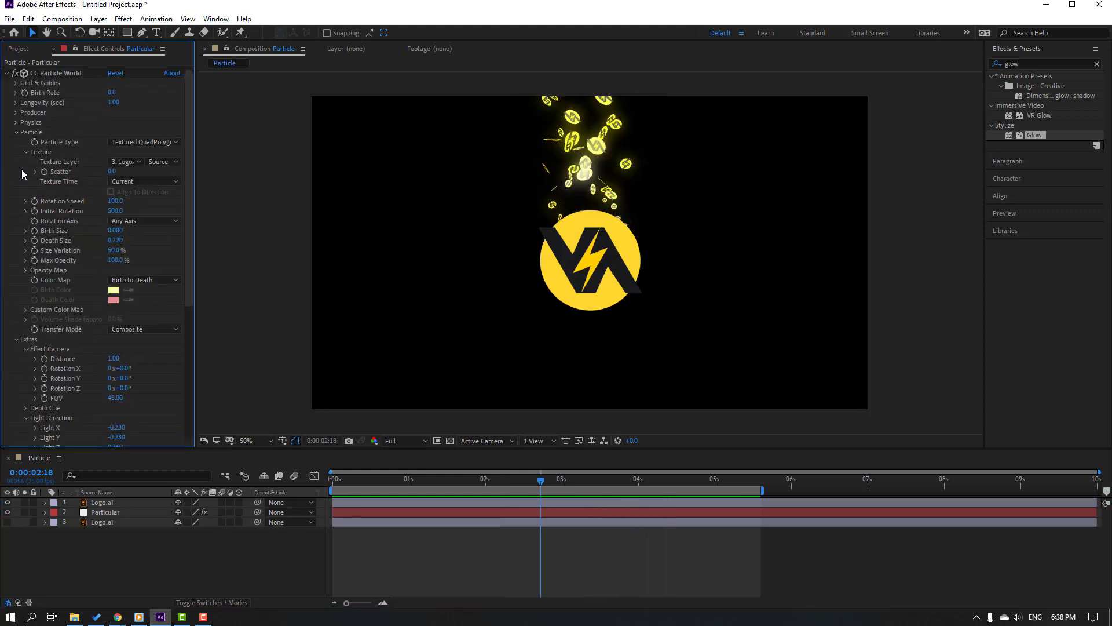
{"action": "left_click", "coordinate": [14, 133]}
{"action": "left_click", "coordinate": [15, 123]}
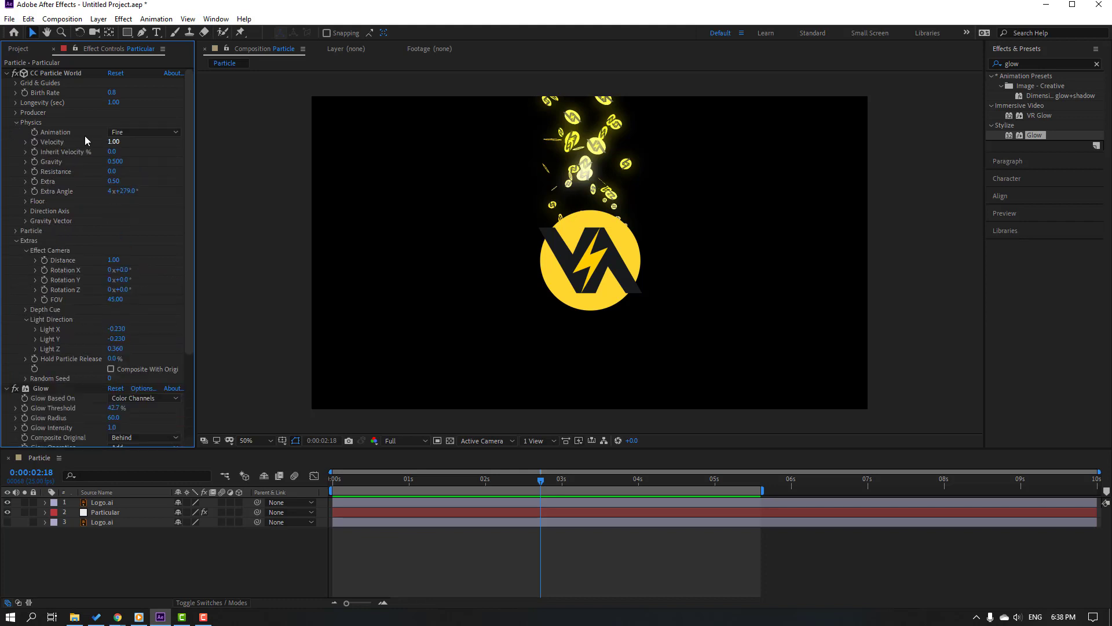
{"action": "left_click", "coordinate": [151, 131]}
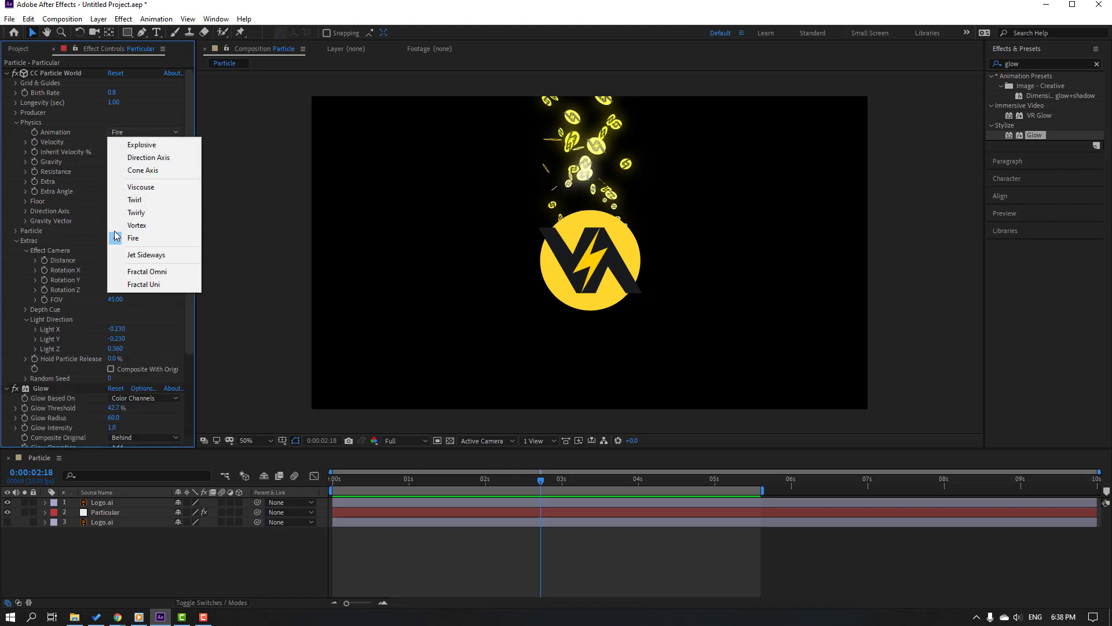
{"action": "left_click", "coordinate": [136, 225]}
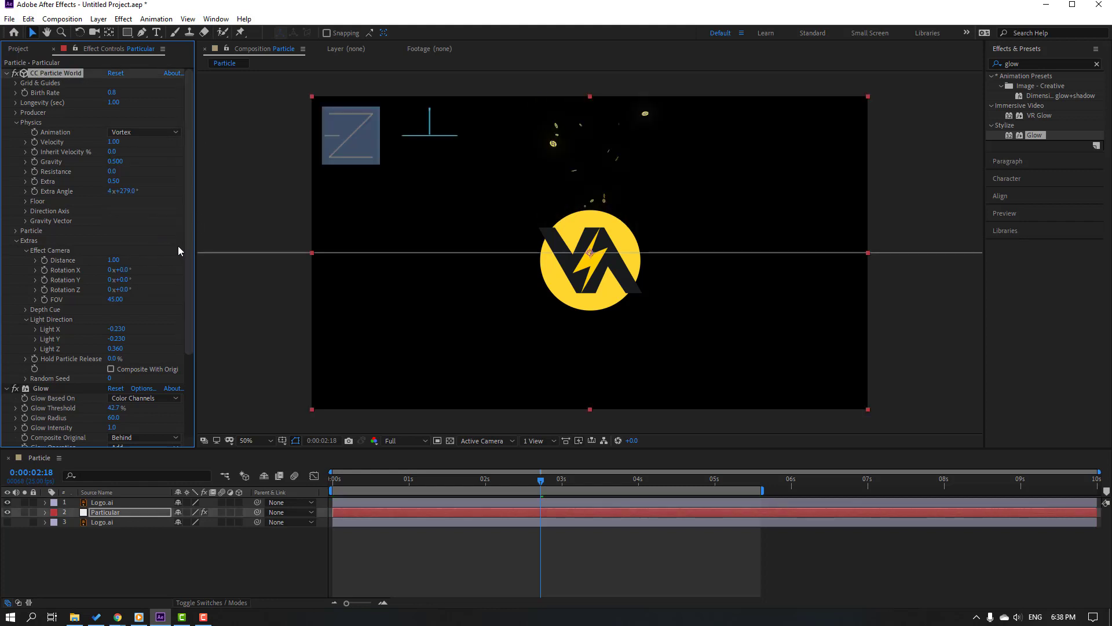
{"action": "key", "text": "space"}
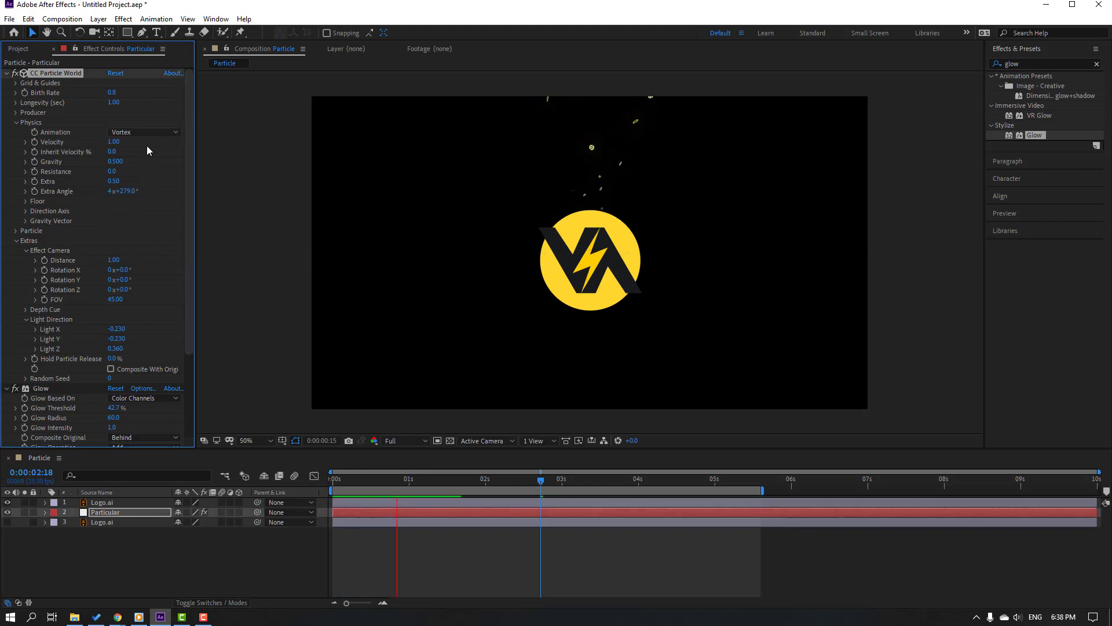
Step: Preview the Twirl animation, then switch to Jet Sideways and preview that
{"action": "left_click", "coordinate": [143, 134]}
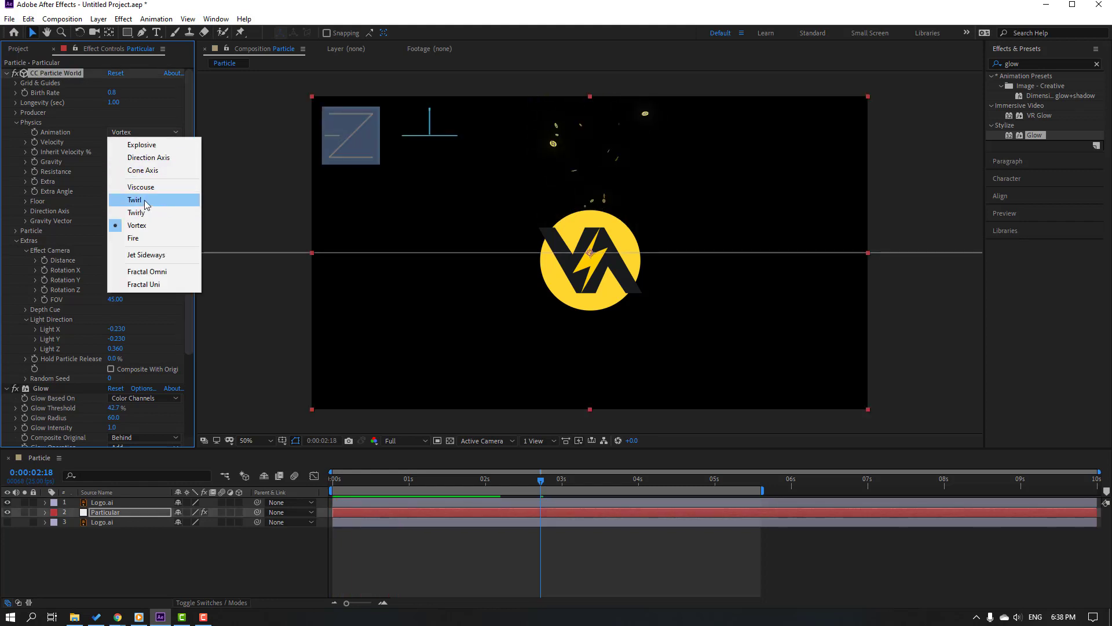
{"action": "left_click", "coordinate": [149, 205]}
{"action": "key", "text": "space"}
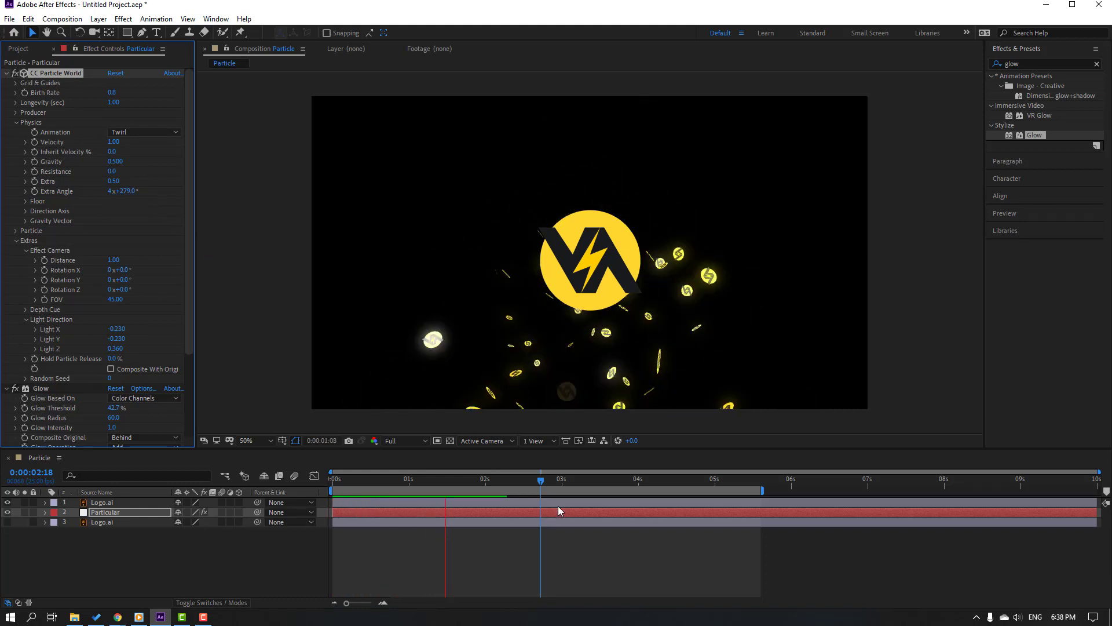
{"action": "key", "text": "space"}
{"action": "left_click", "coordinate": [146, 135]}
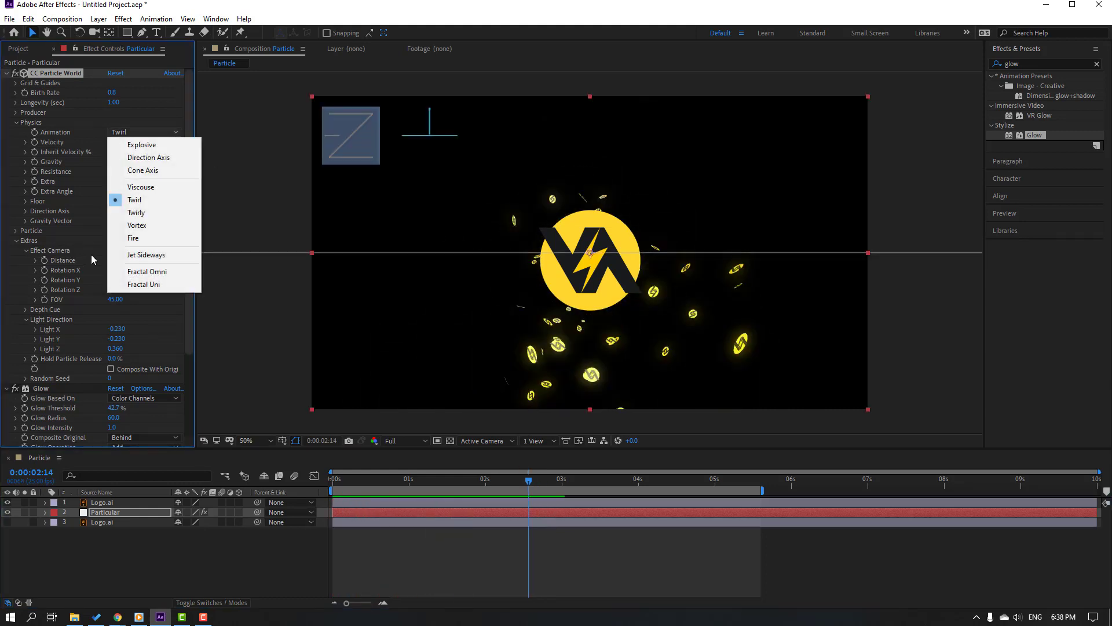
{"action": "left_click", "coordinate": [146, 255]}
{"action": "key", "text": "space"}
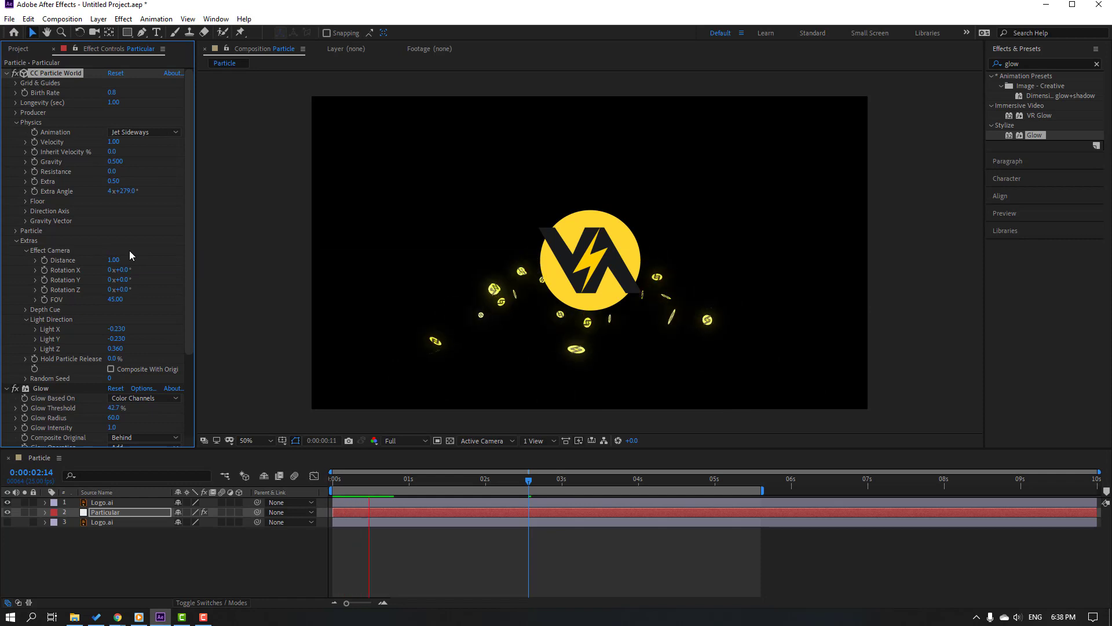
{"action": "scroll", "coordinate": [493, 311], "scroll_direction": "down", "scroll_amount": 1}
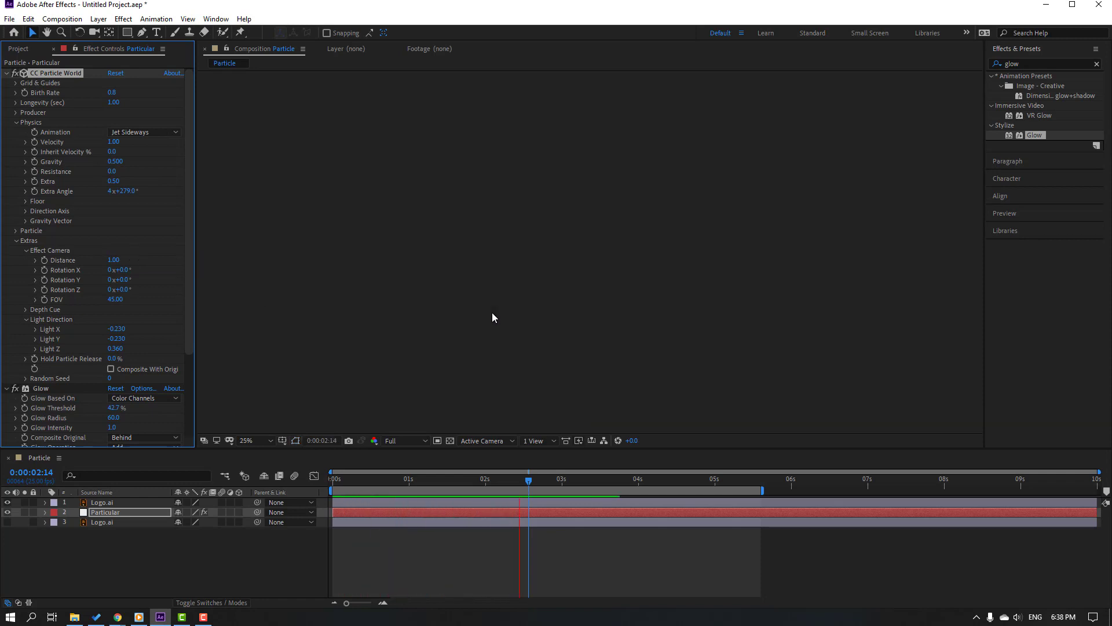
{"action": "scroll", "coordinate": [458, 319], "scroll_direction": "up", "scroll_amount": 1}
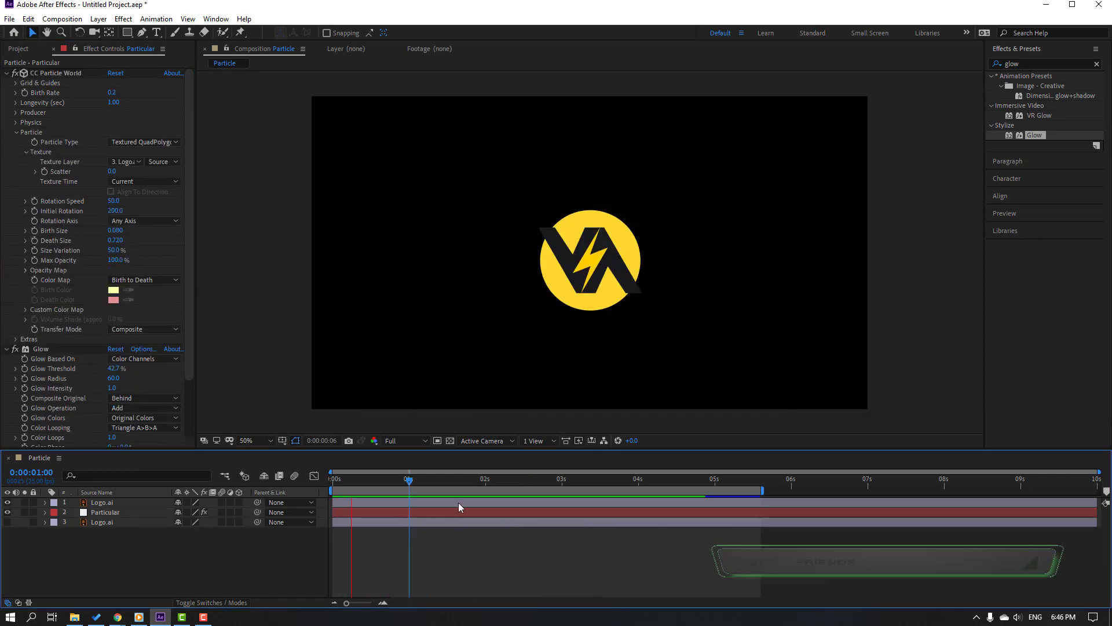